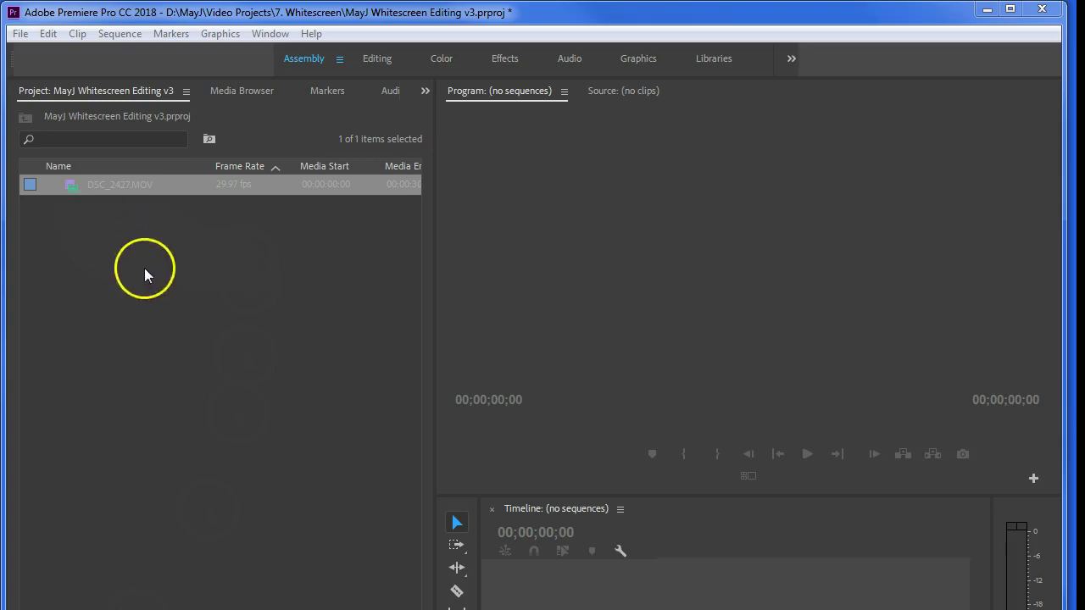
Step: Preview DSC_2427.MOV and drag it onto the empty Timeline to build the DSC_2427 sequence
double_click(80, 185)
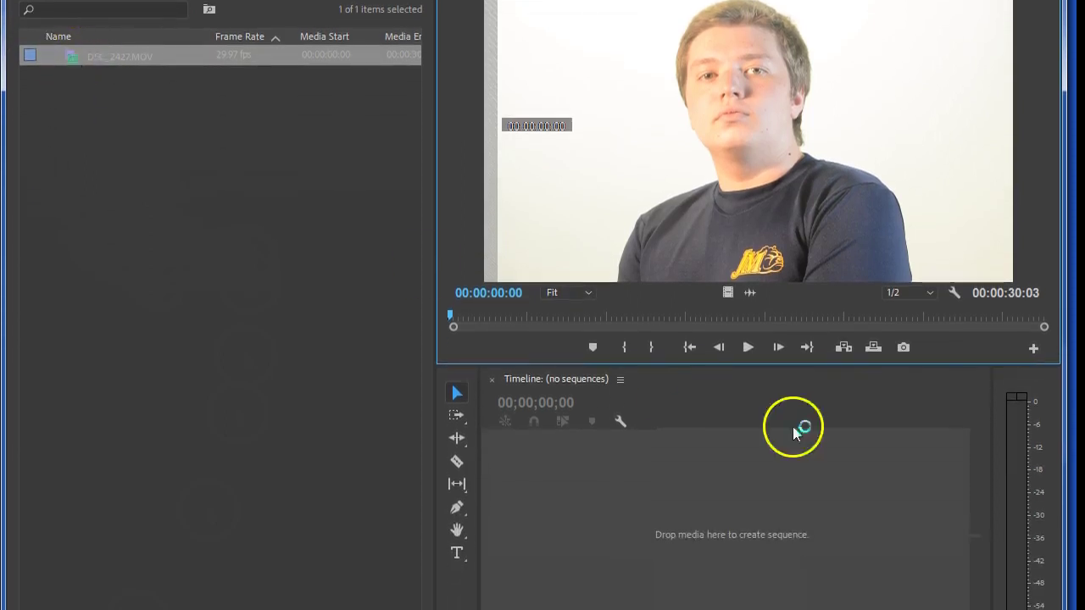
left_click_drag(81, 60, 736, 541)
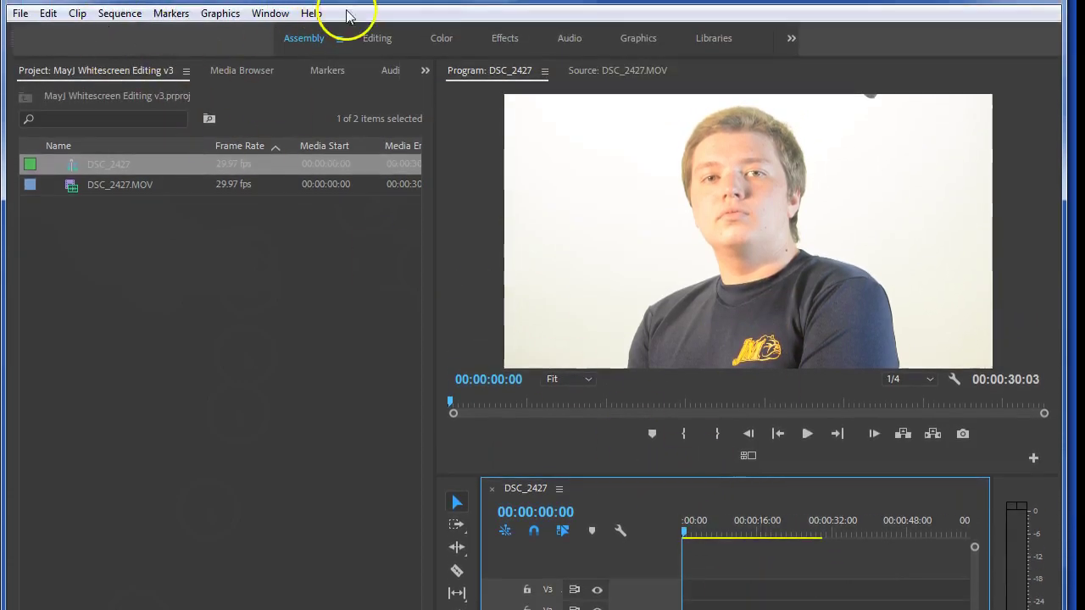
Step: In the Editing workspace, start a freehand pen mask under the clip's Opacity settings
left_click(379, 40)
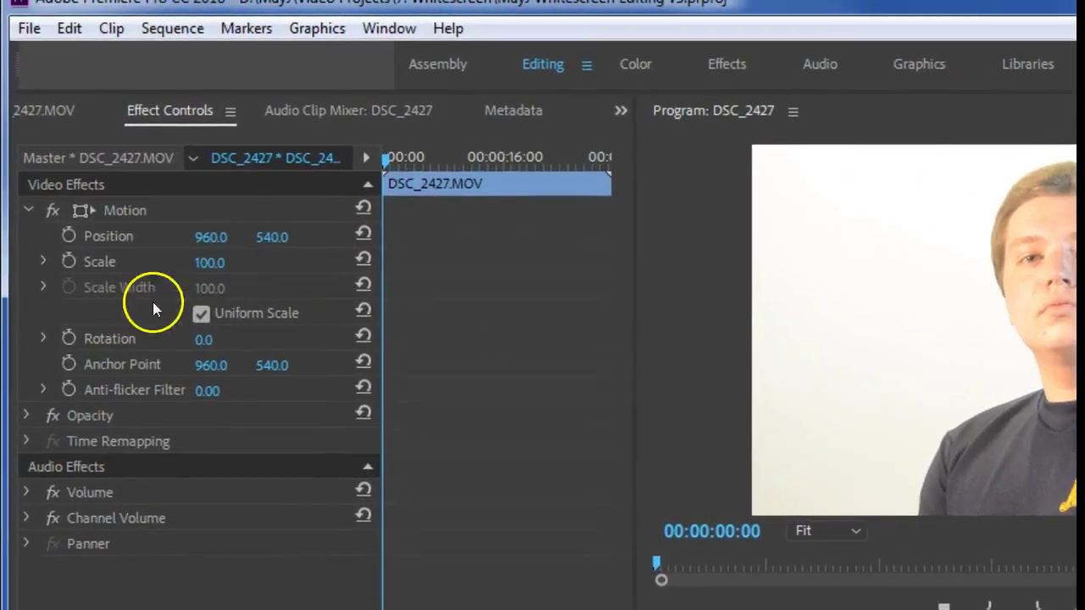
left_click(29, 210)
left_click(26, 238)
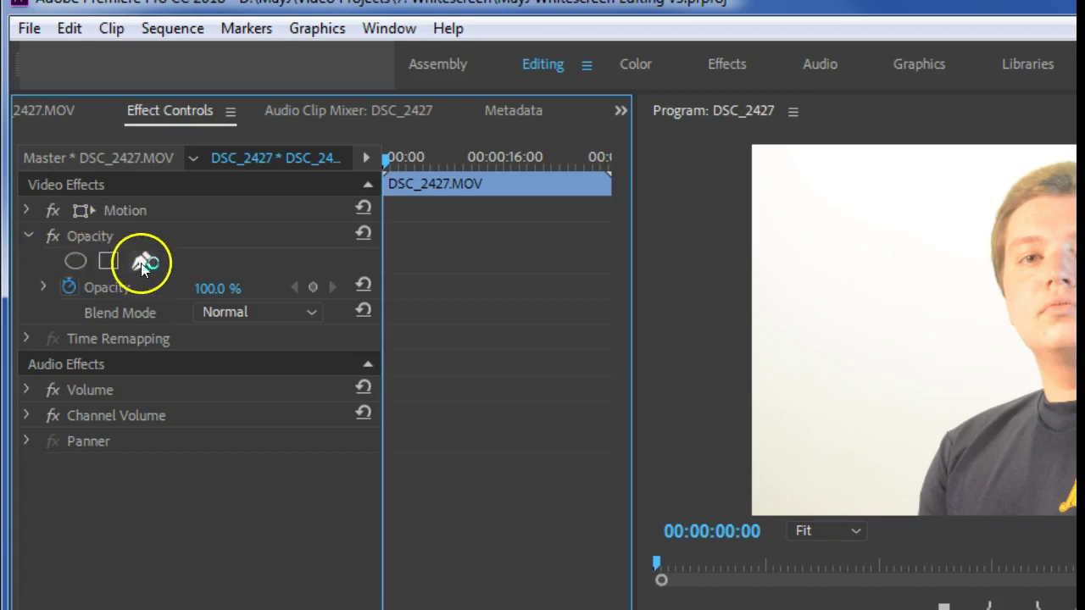
left_click(144, 264)
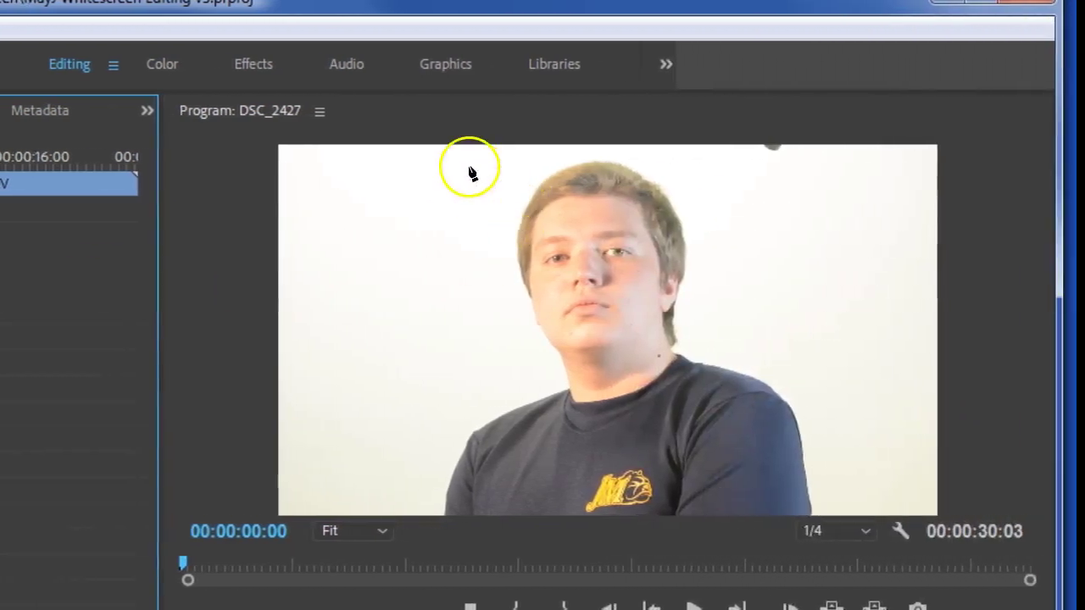
Step: Place mask points around the person's head, shoulders and bottom corners, closing the shape
left_click(469, 167)
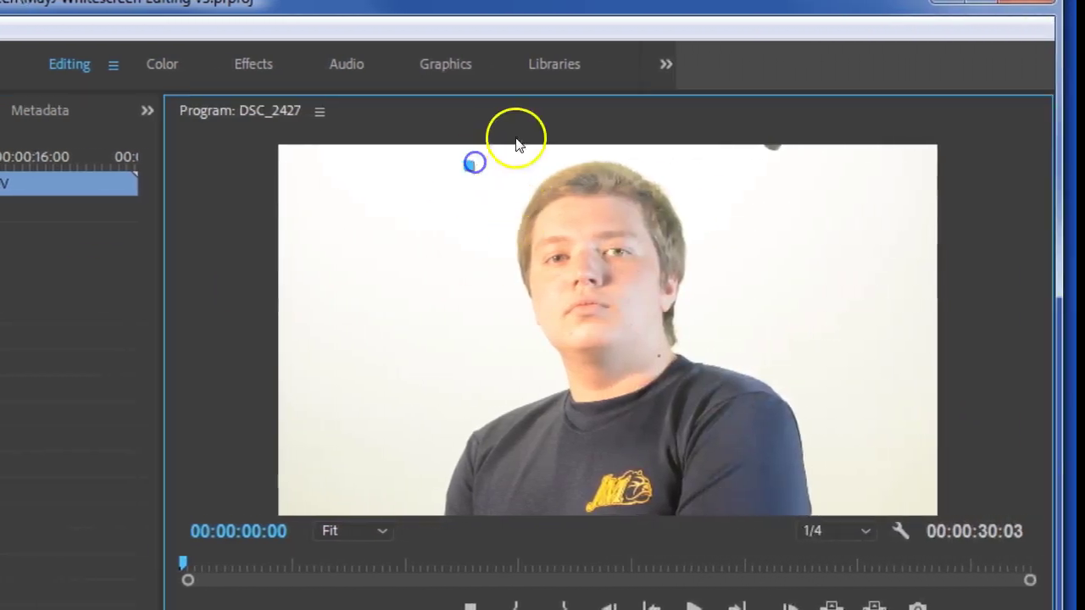
left_click(729, 169)
left_click(777, 271)
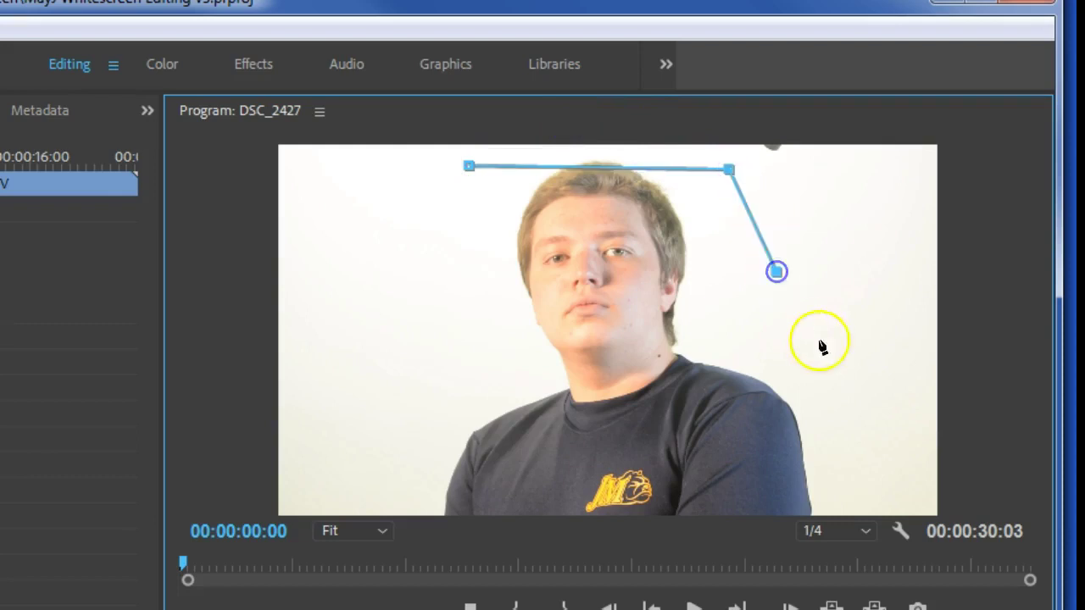
left_click(849, 411)
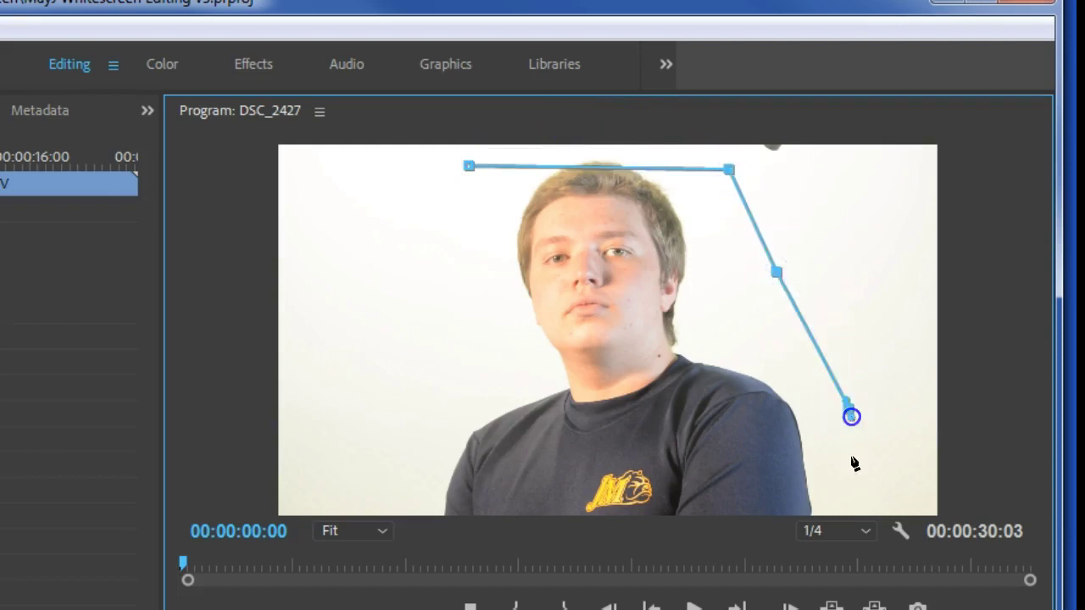
left_click(870, 513)
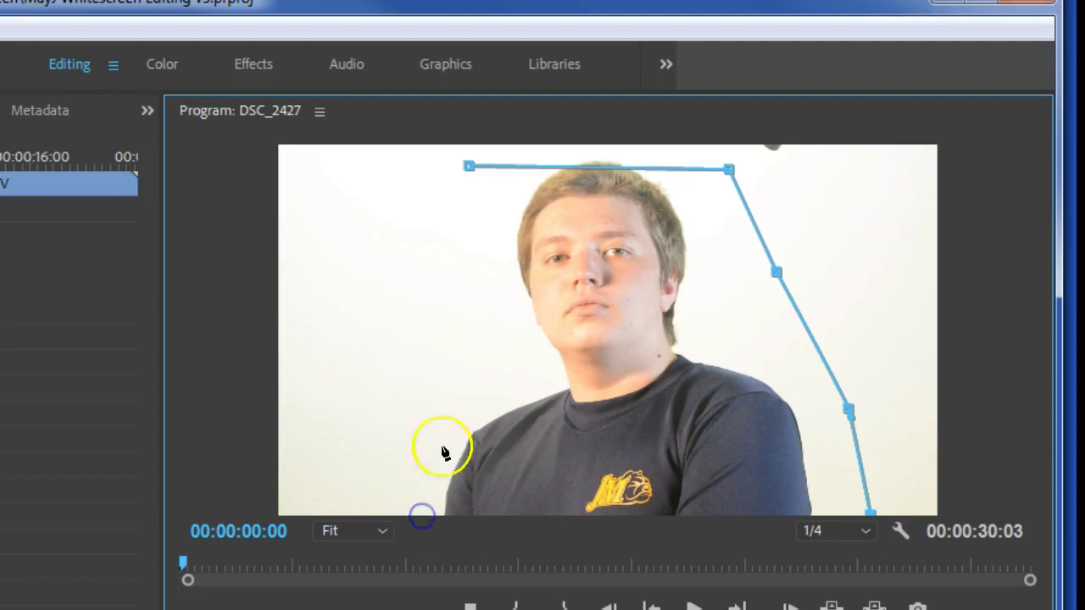
left_click(405, 495)
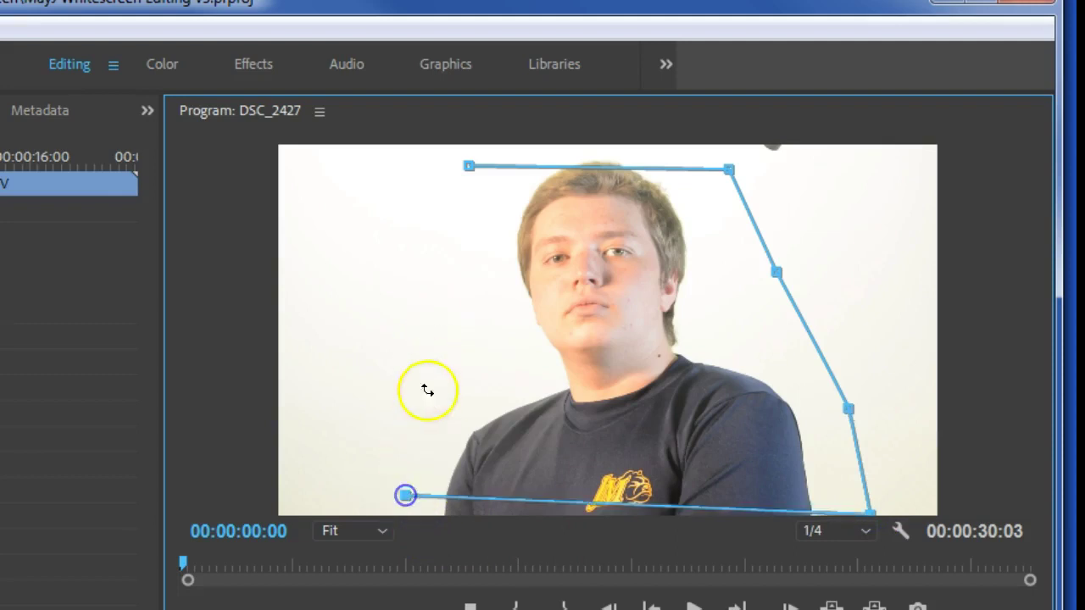
left_click(469, 166)
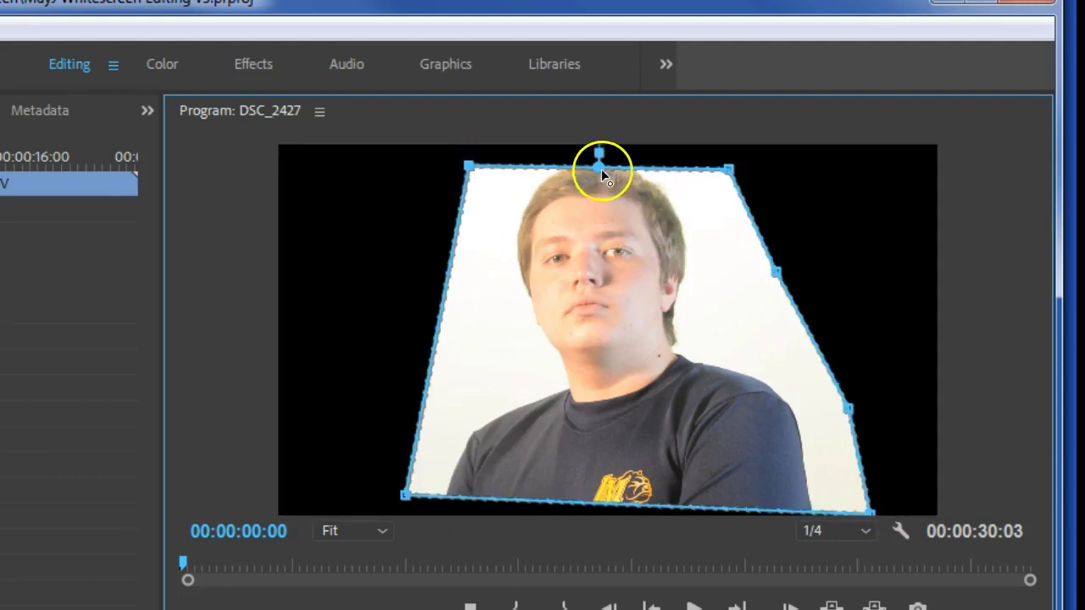
Step: Adjust the mask edges above the hair, around the shoulder and to the frame bottom
left_click_drag(600, 154, 587, 133)
left_click_drag(774, 289, 779, 333)
left_click(410, 514)
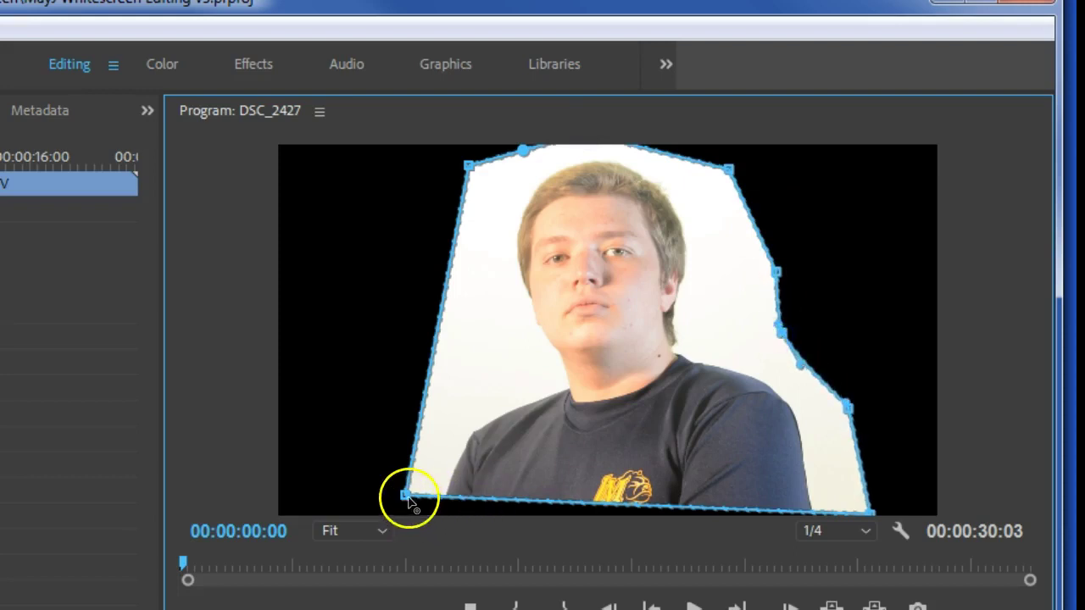
left_click_drag(408, 523, 412, 528)
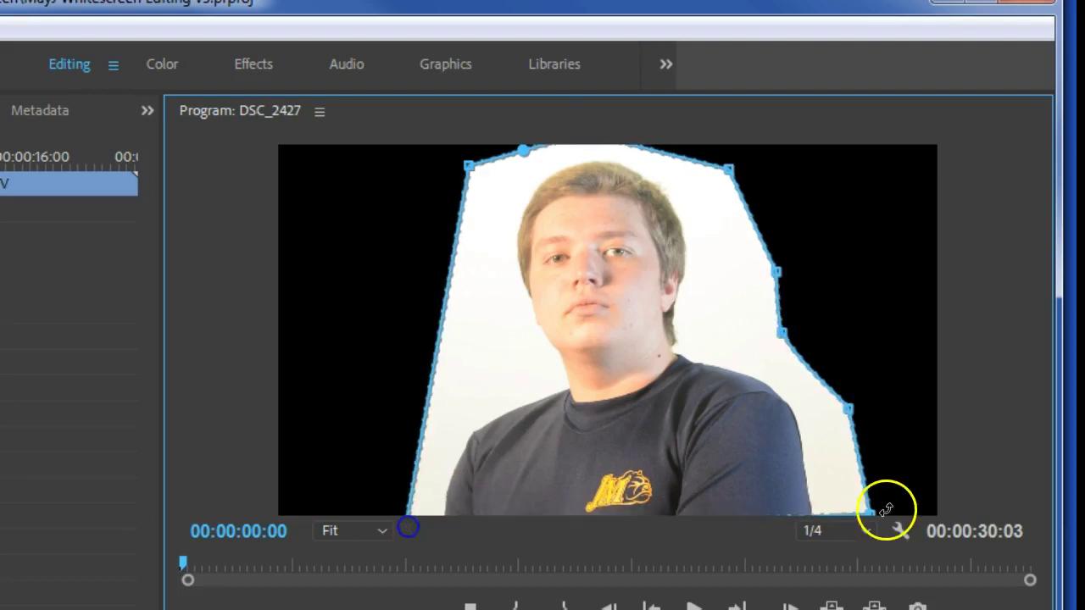
left_click_drag(869, 518, 861, 520)
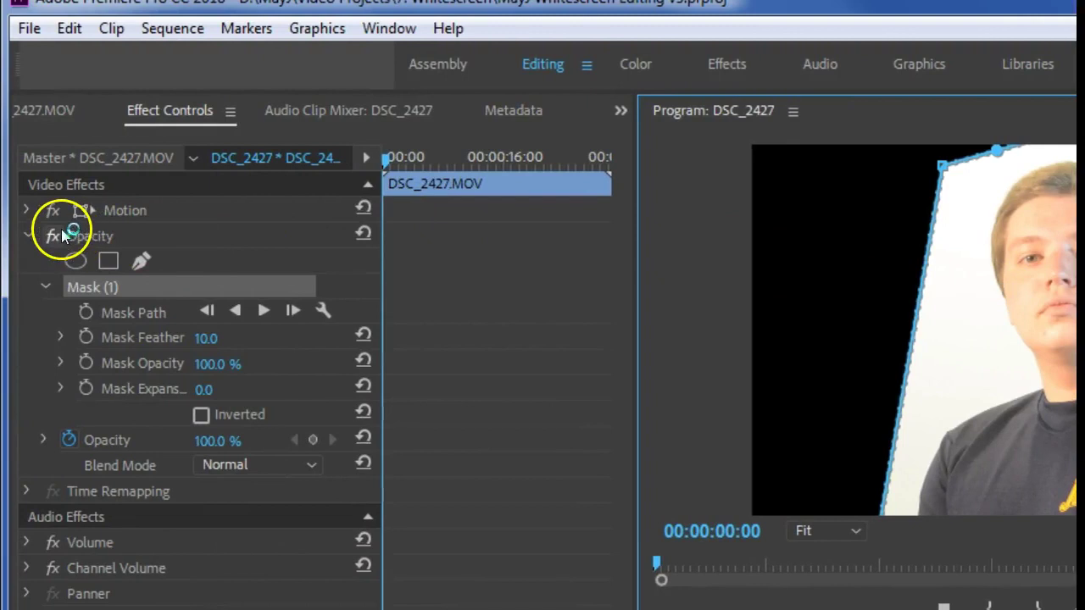
Step: Scrub the clip's Motion Position X from 960 to 1283
left_click(28, 237)
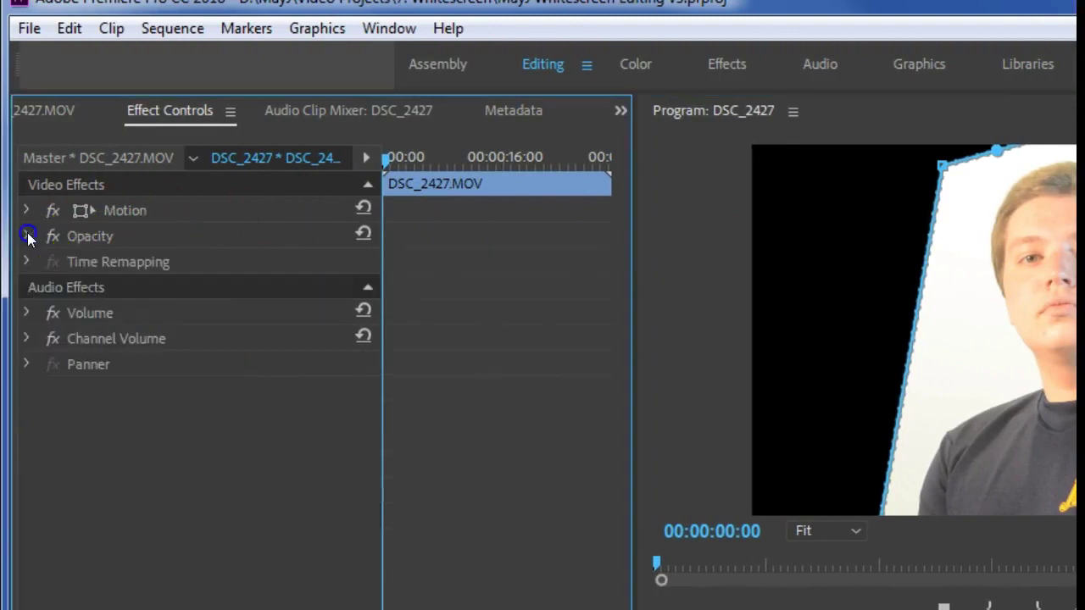
left_click(28, 211)
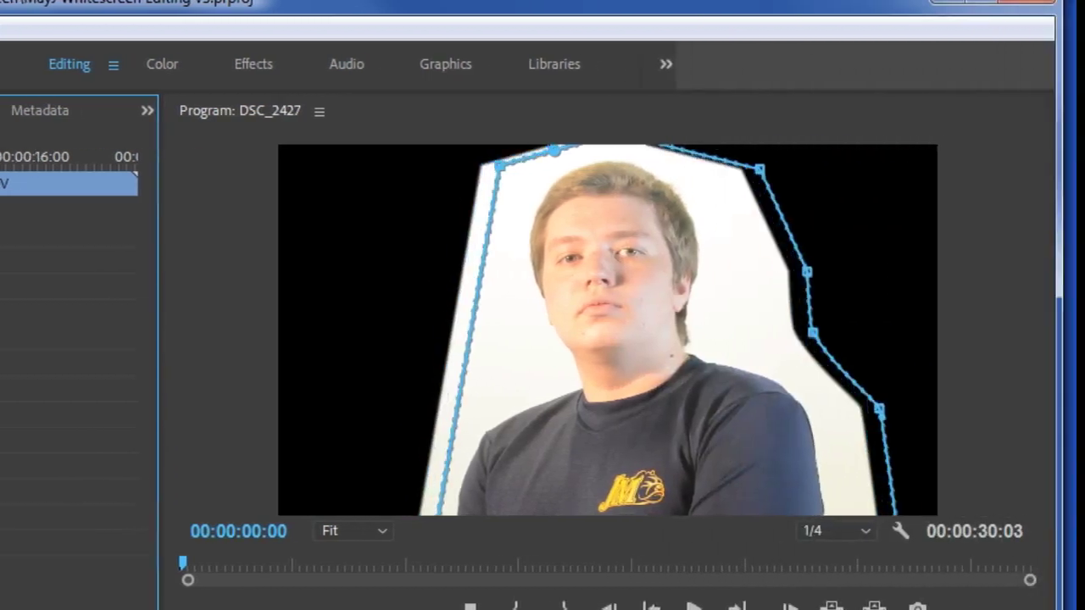
left_click_drag(2, 259, 167, 269)
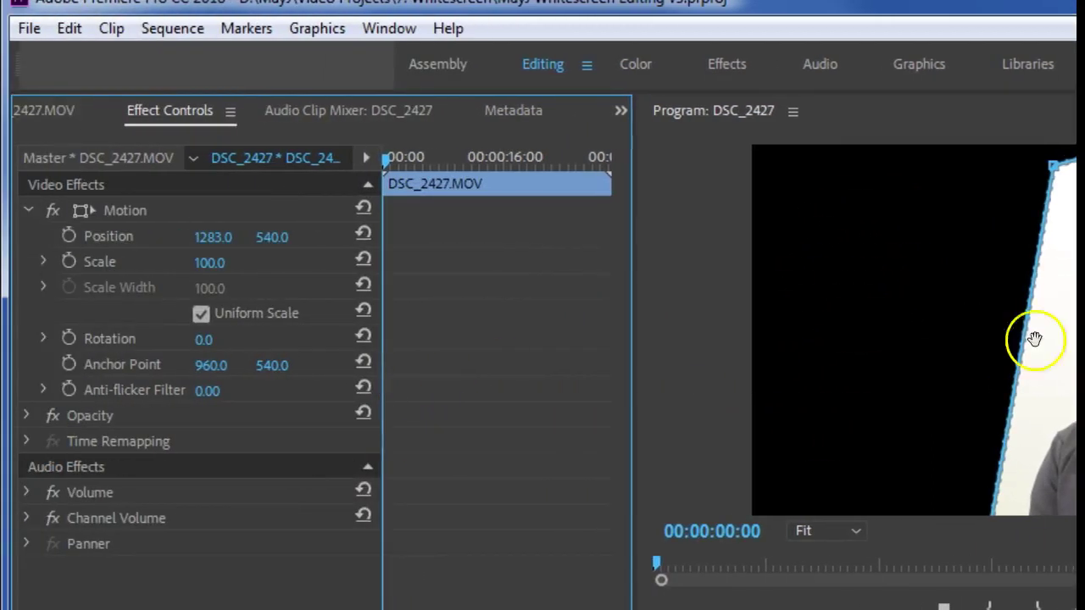
Step: Set Mask (1) Mask Feather to 50 under the clip's Opacity settings
left_click(28, 209)
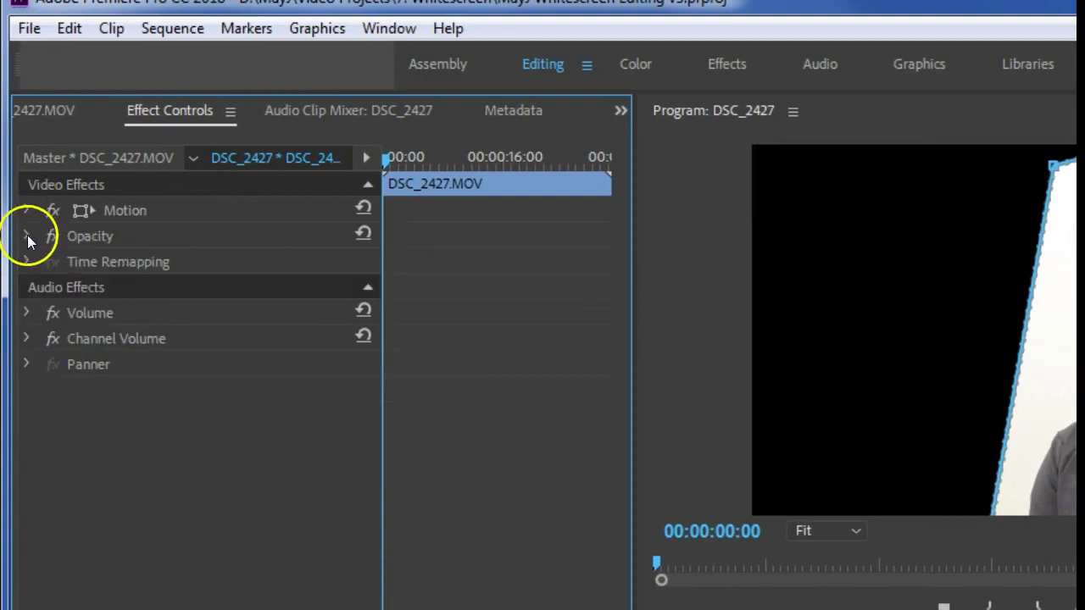
left_click(28, 236)
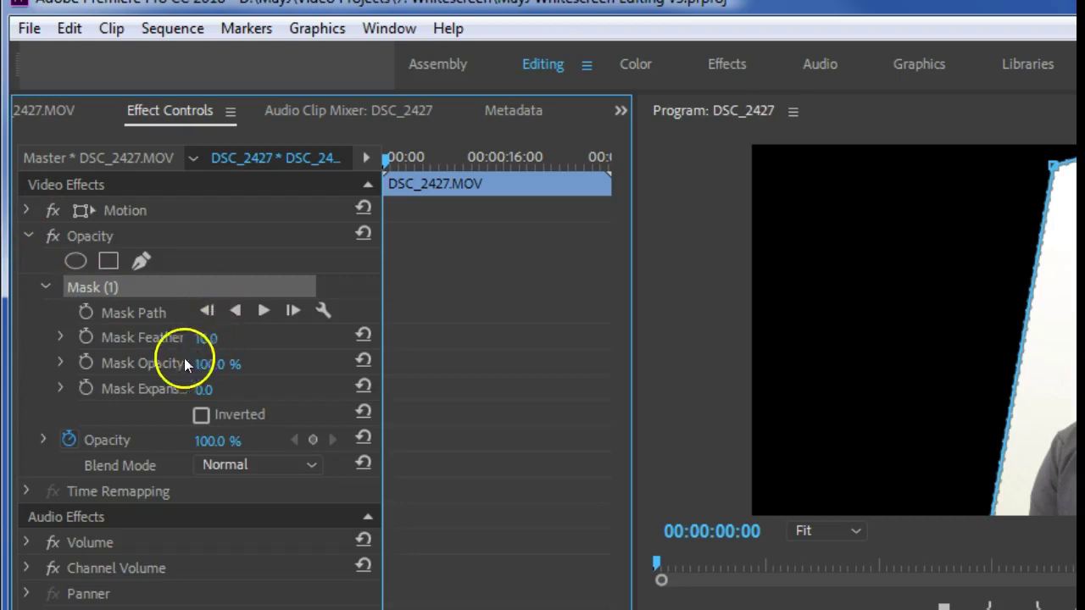
left_click(706, 278)
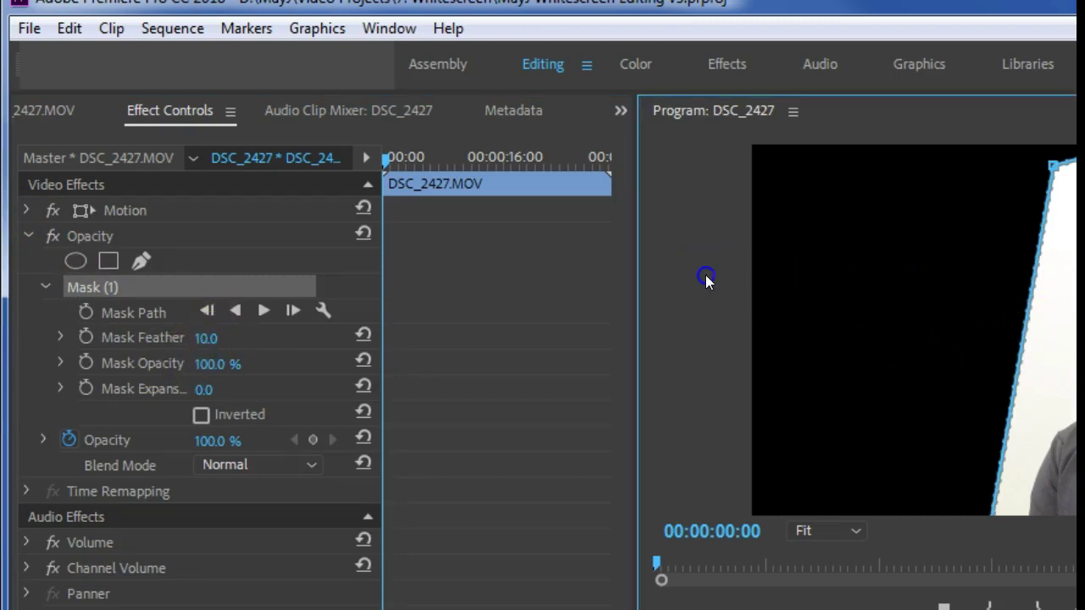
left_click(122, 209)
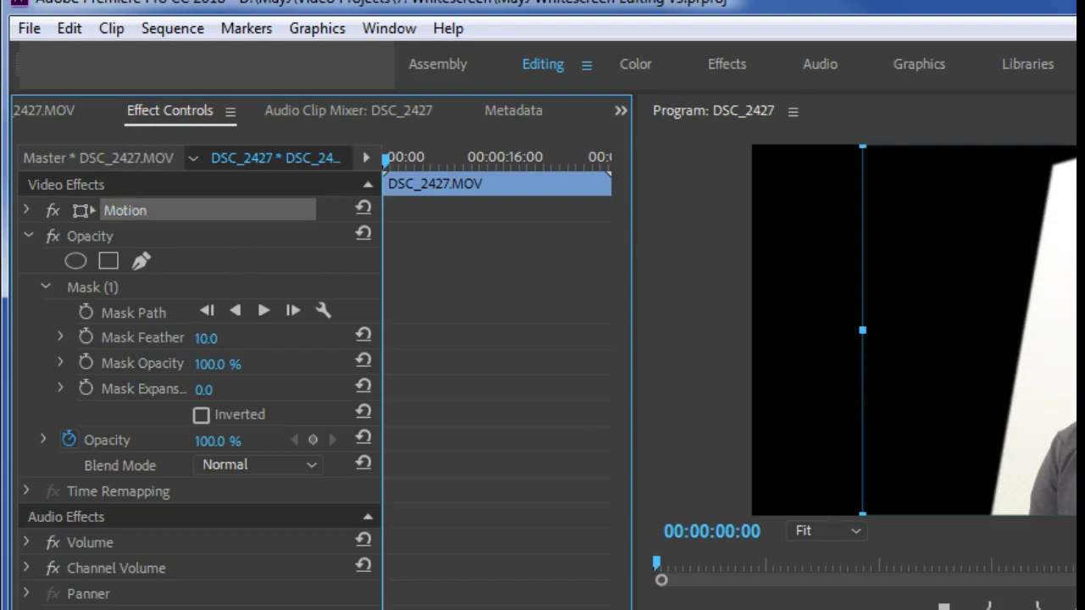
left_click(205, 339)
type("50")
key("Return")
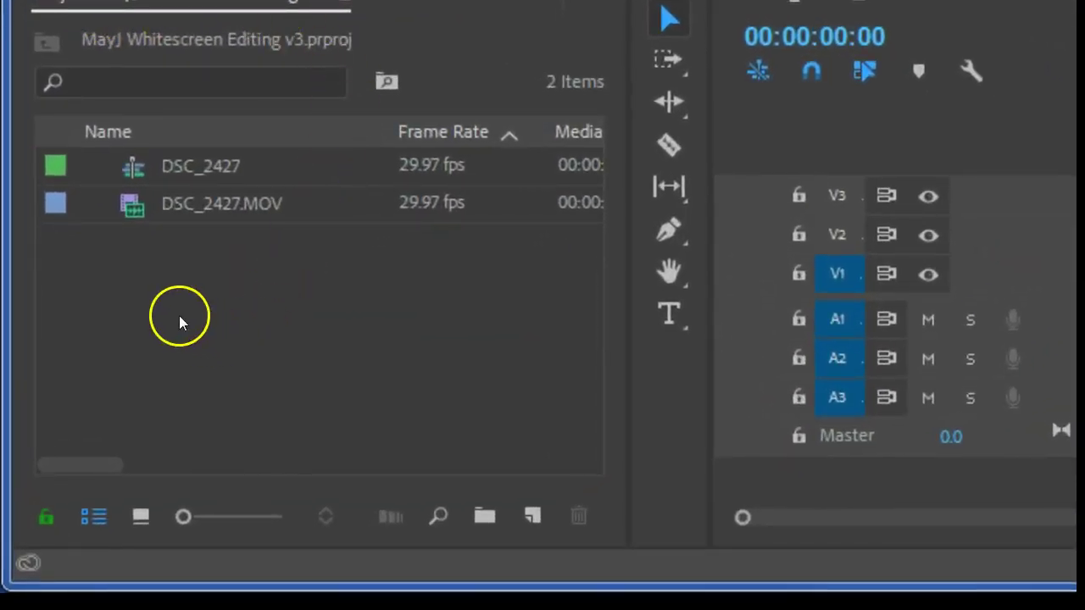
Step: Create a new 1920x1080 colour matte with white (FFFFFF) as its colour
right_click(165, 297)
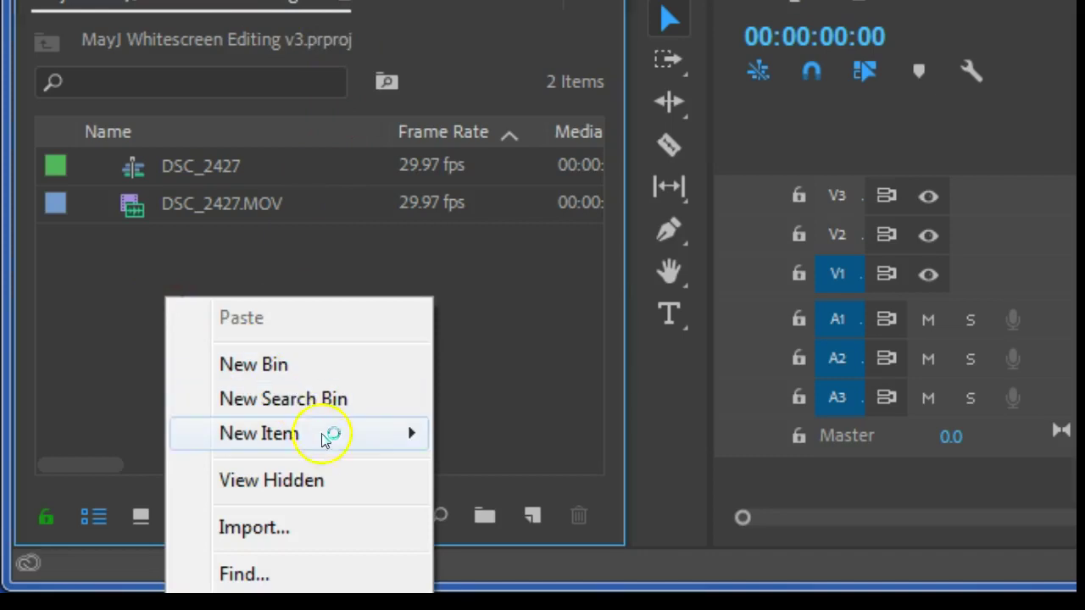
mouse_move(329, 447)
left_click(542, 332)
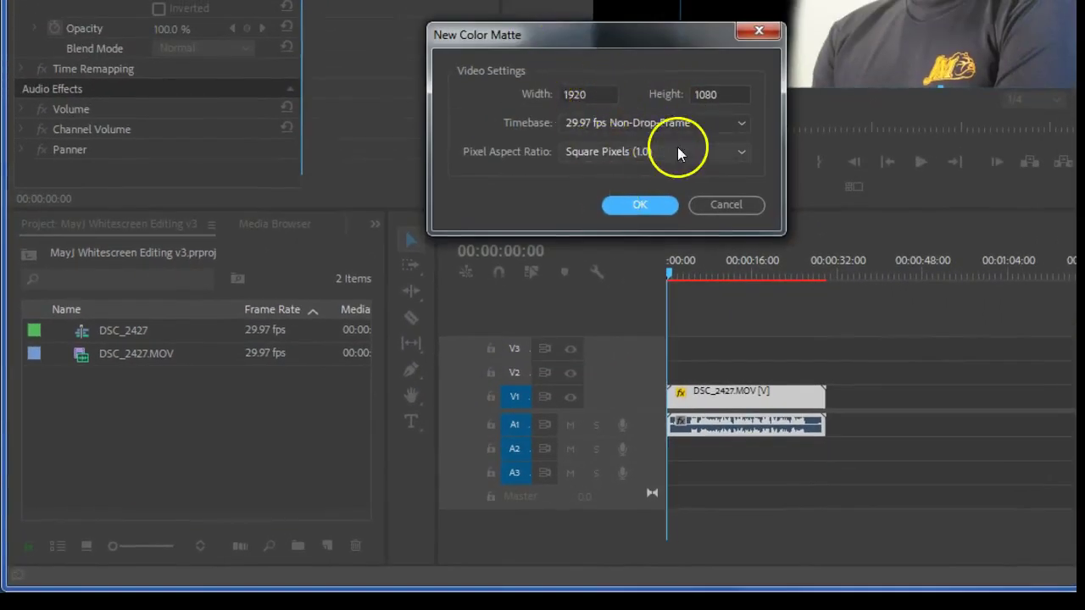
left_click(649, 209)
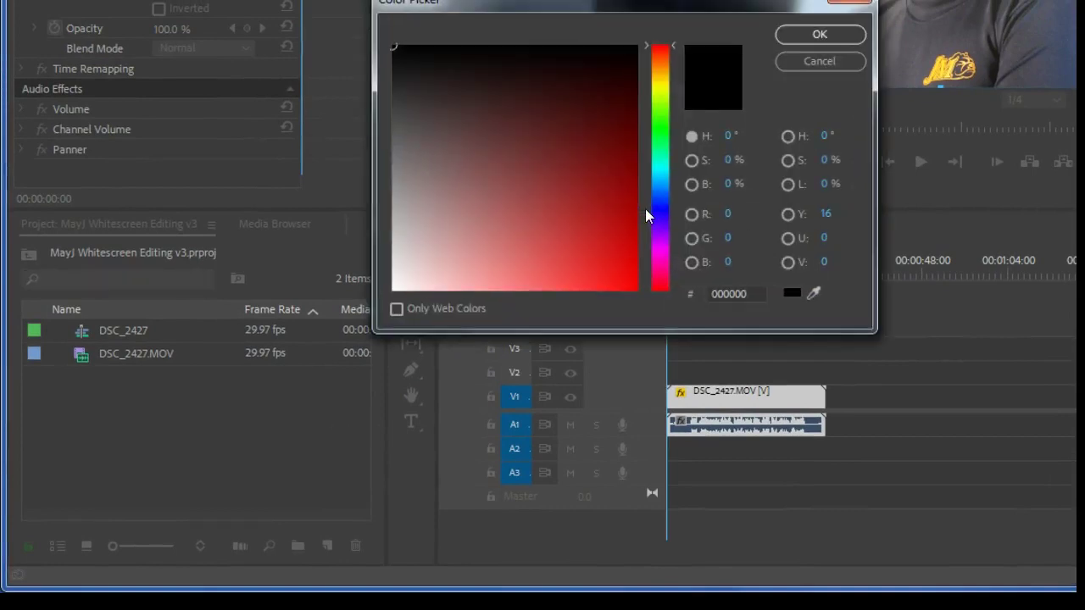
left_click_drag(399, 45, 390, 293)
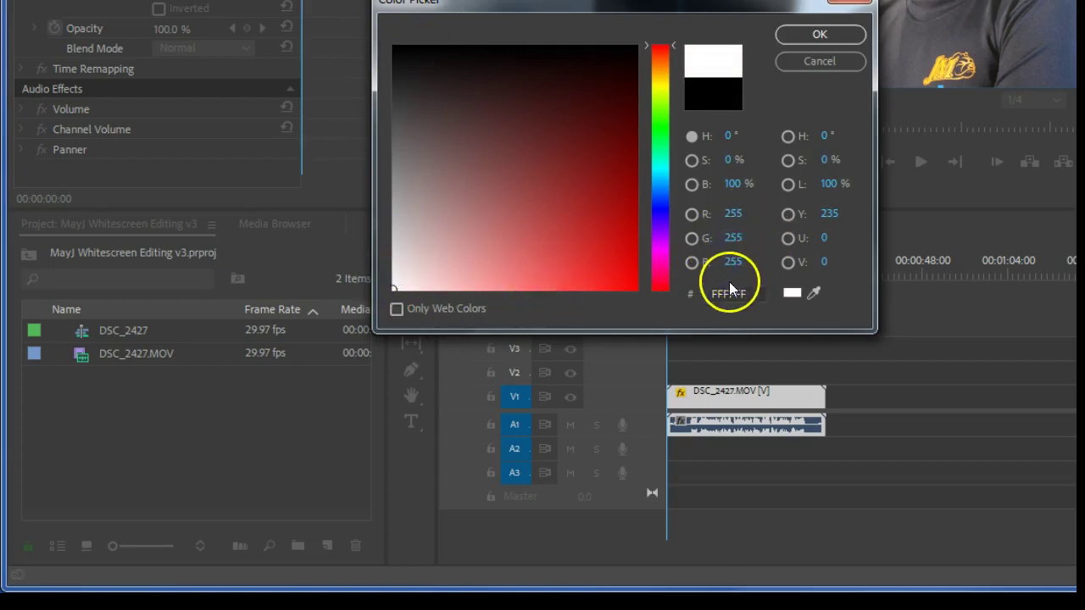
left_click(815, 36)
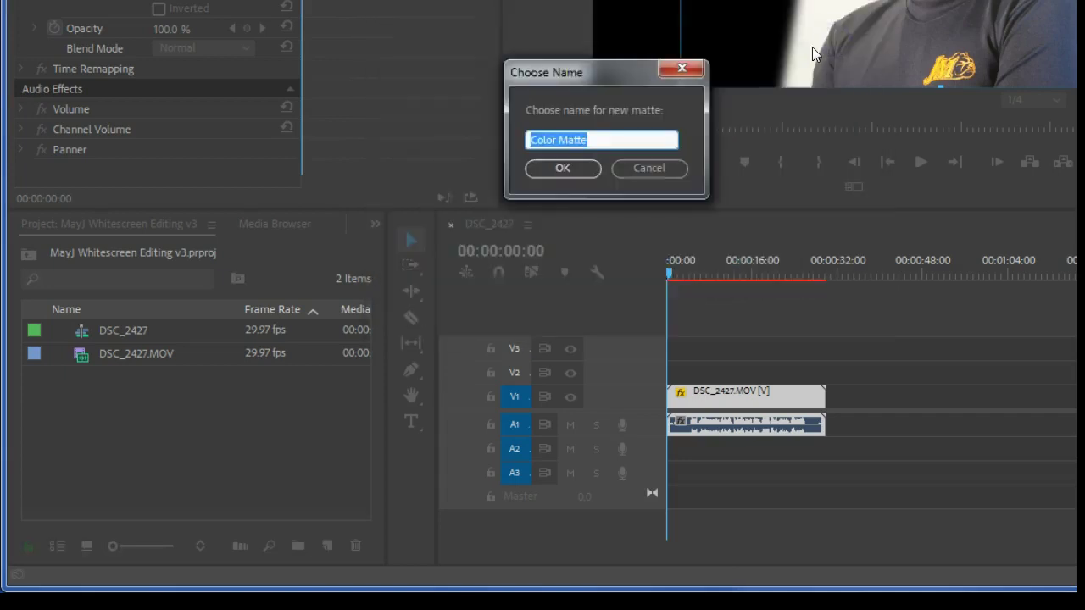
Step: Name the new colour matte 'White Matte'
key("Home")
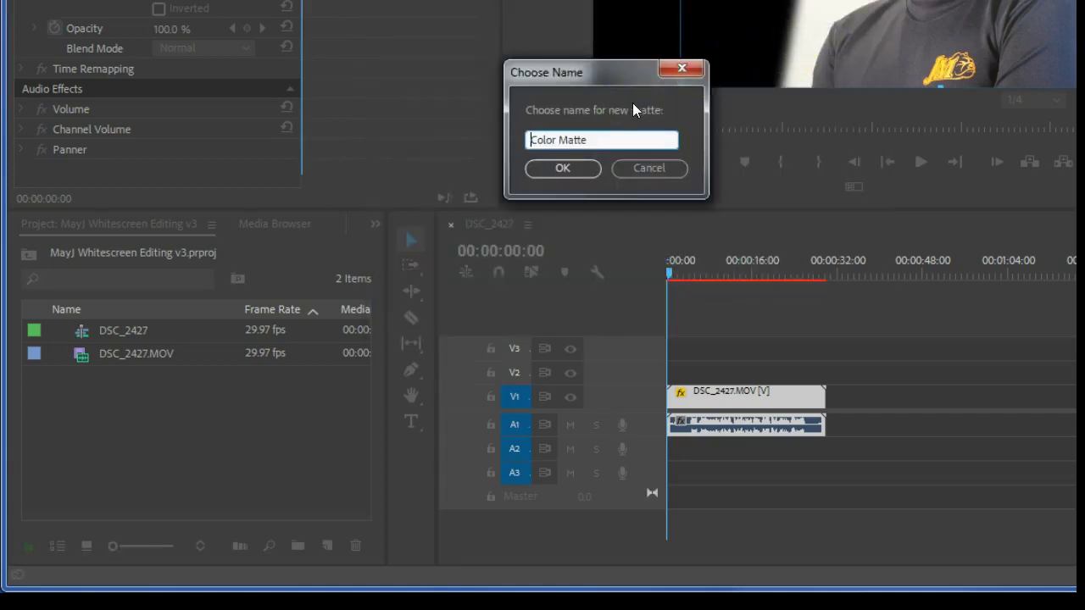
key("ctrl+shift+Right")
type("White")
key("Return")
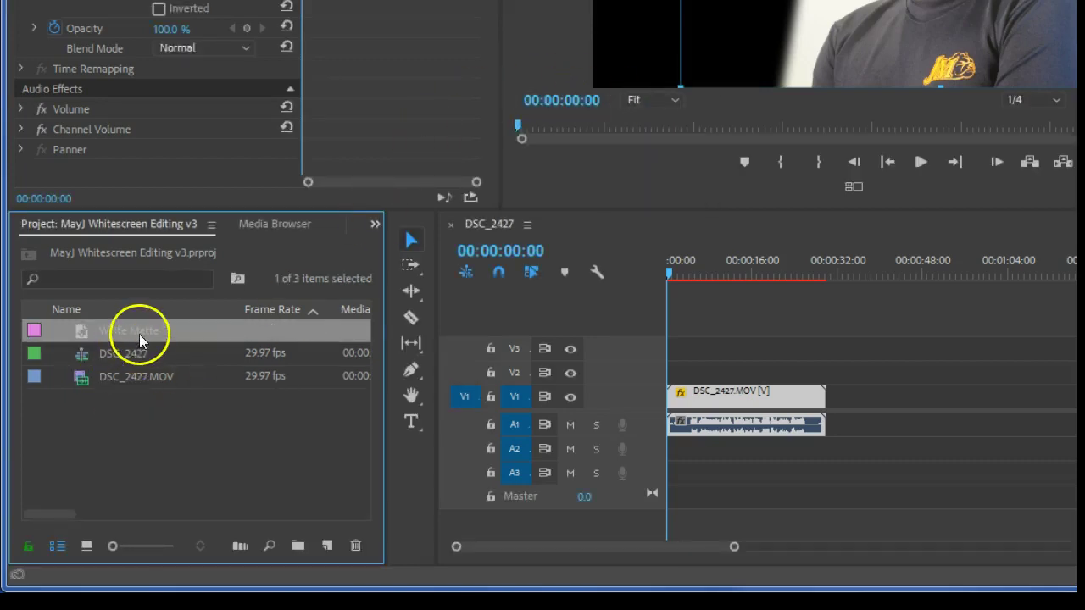
Step: Move DSC_2427.MOV up to V2 and place White Matte on V1 beneath it
left_click(716, 397)
mouse_move(716, 397)
left_mouse_down()
mouse_move(726, 382)
mouse_move(717, 376)
left_mouse_up()
left_click_drag(126, 328, 825, 399)
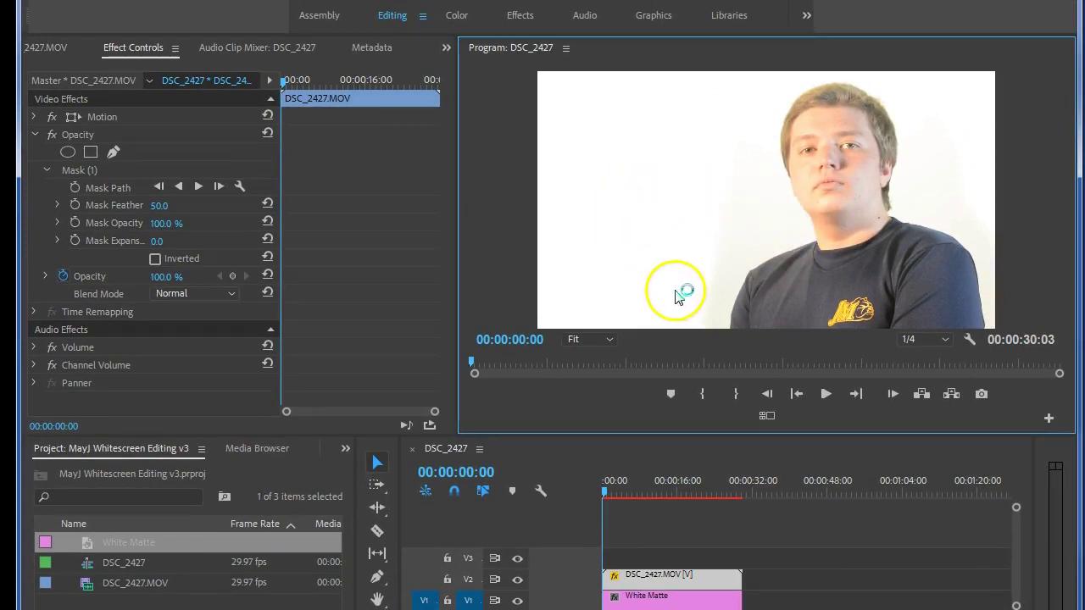
Step: Select the interview clip on V2 and switch to the Effects workspace
left_click(683, 576)
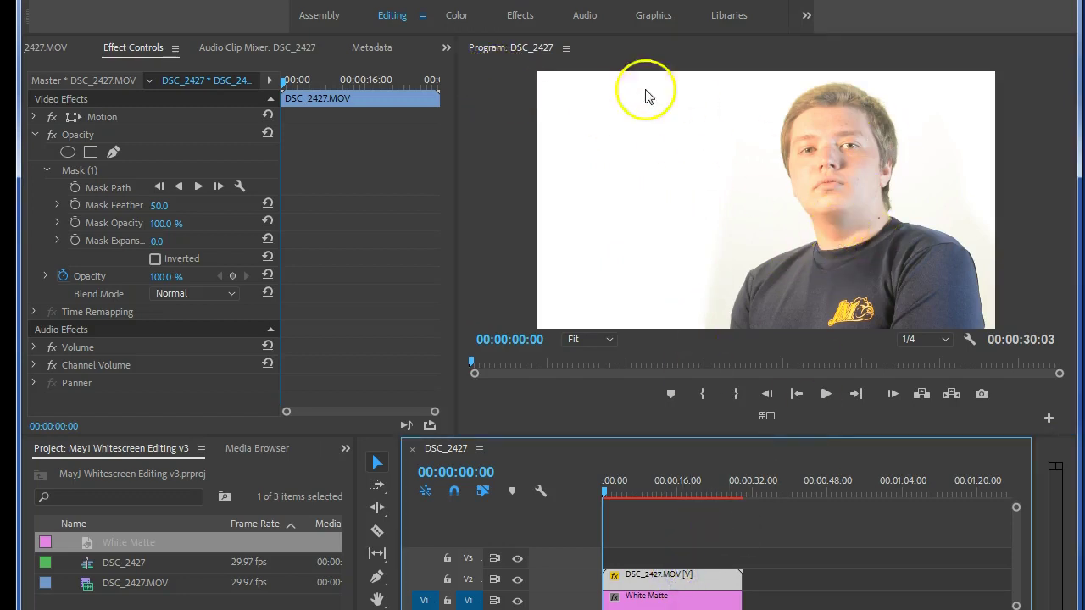
left_click(522, 16)
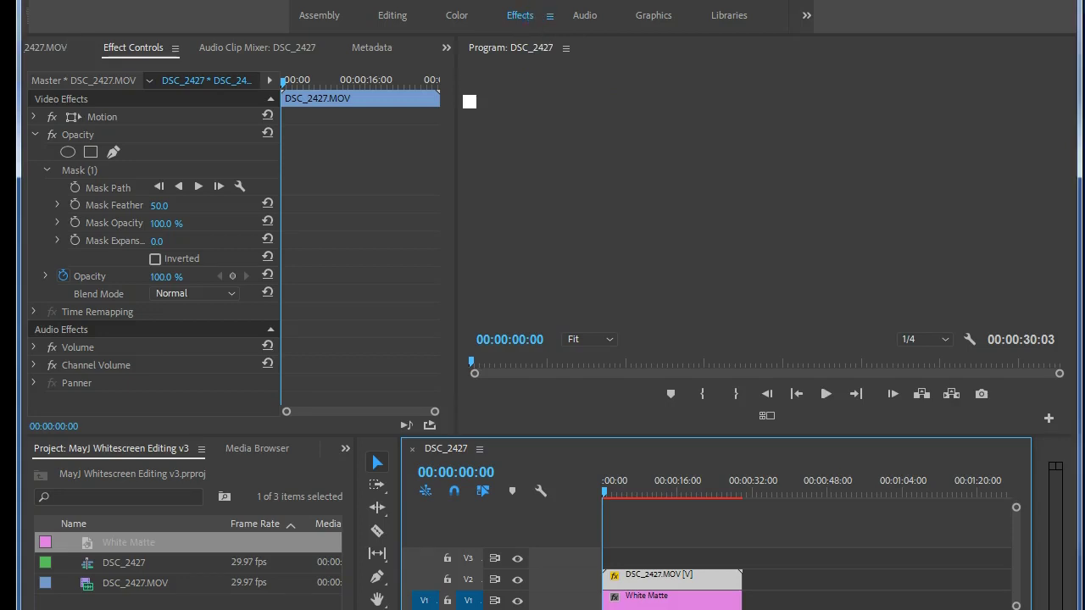
Step: Search effects for 'contra' and apply Brightness & Contrast to the interview clip
left_click(922, 68)
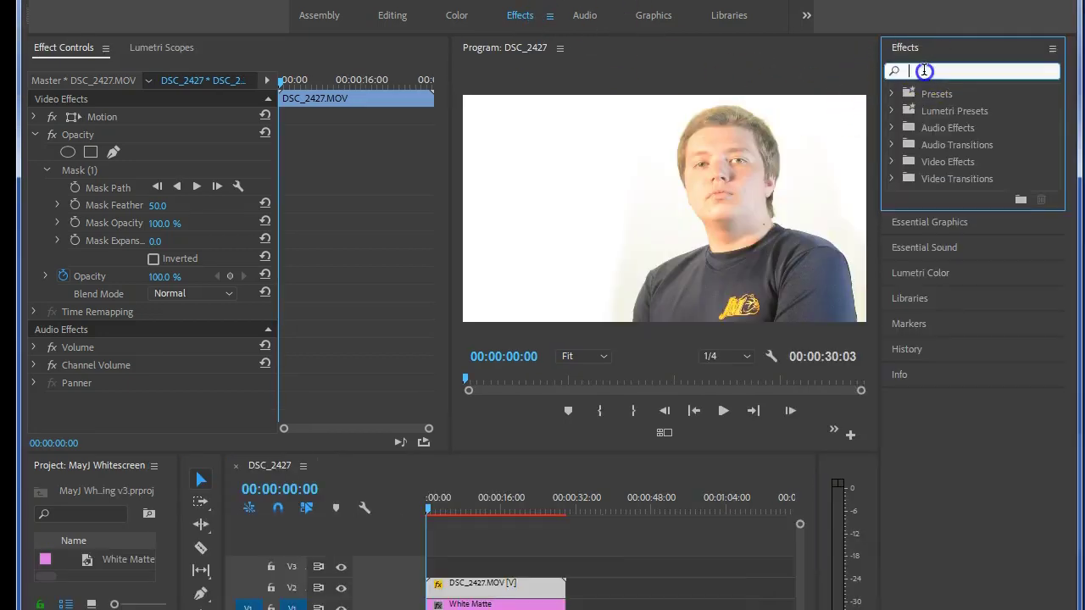
type("contrast")
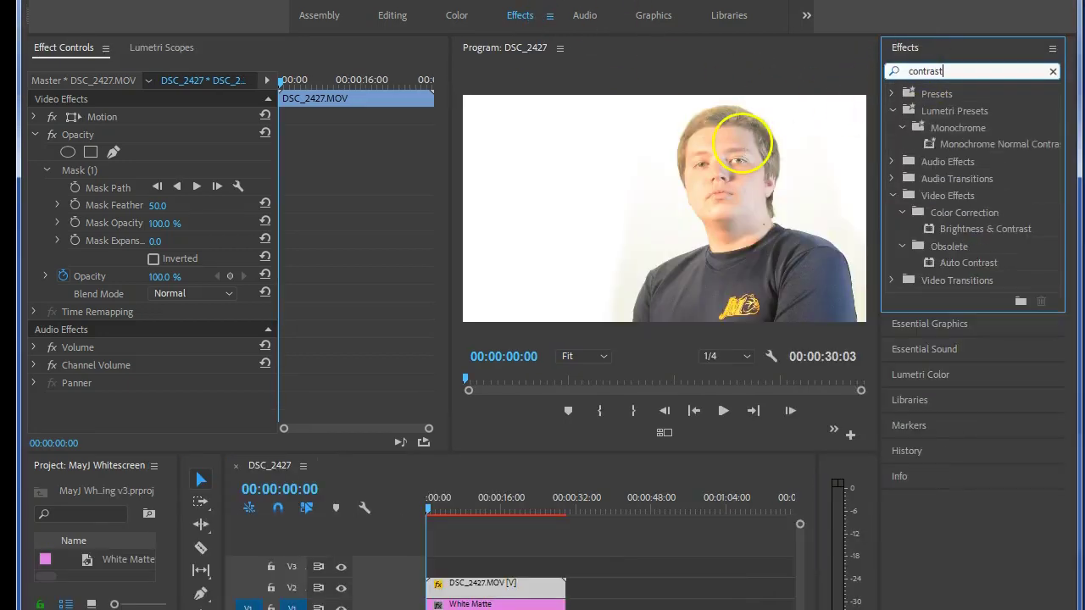
left_click(948, 229)
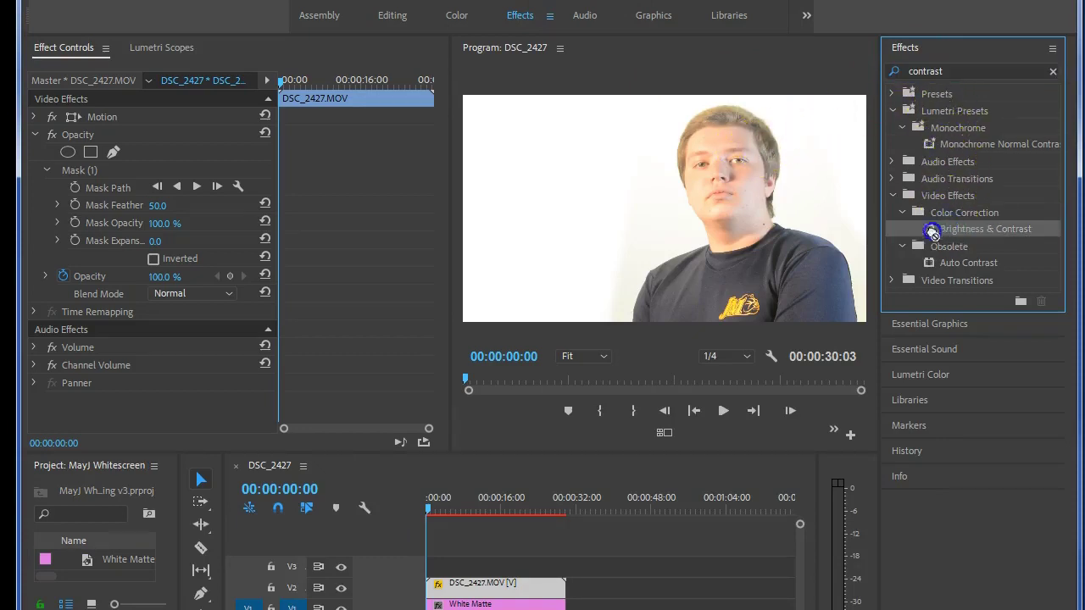
left_click_drag(932, 231, 501, 593)
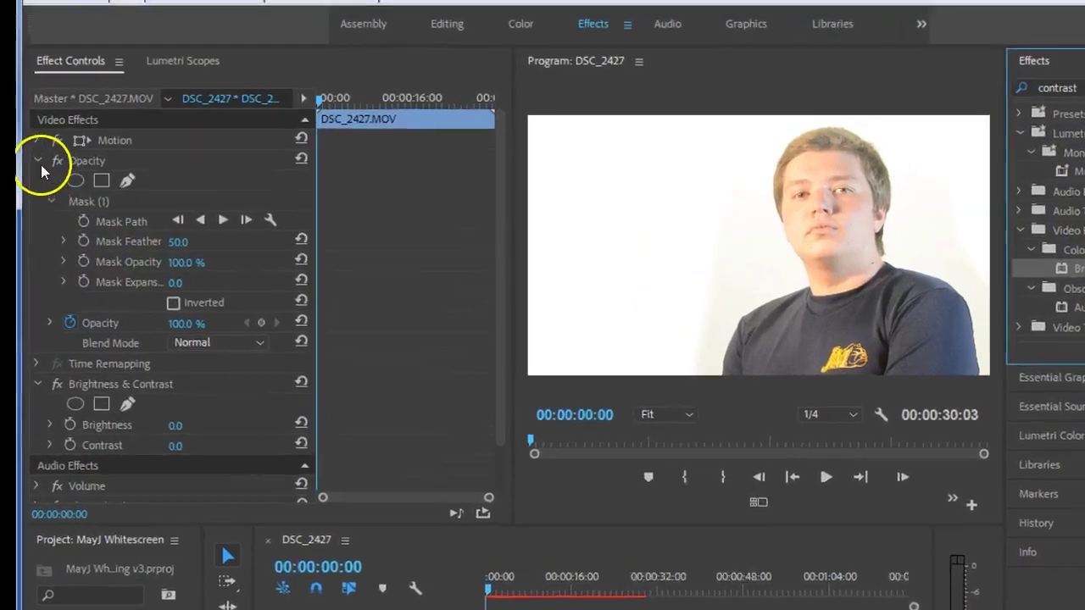
left_click(38, 162)
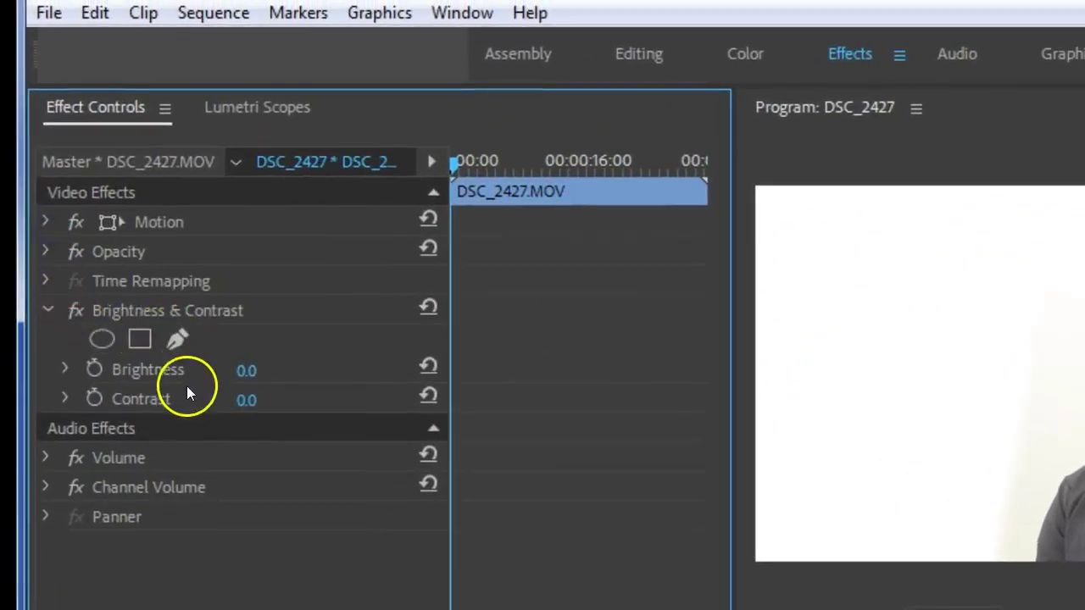
Step: Tune Brightness & Contrast, settling on Brightness -17.0 and Contrast 21.0
left_click(163, 399)
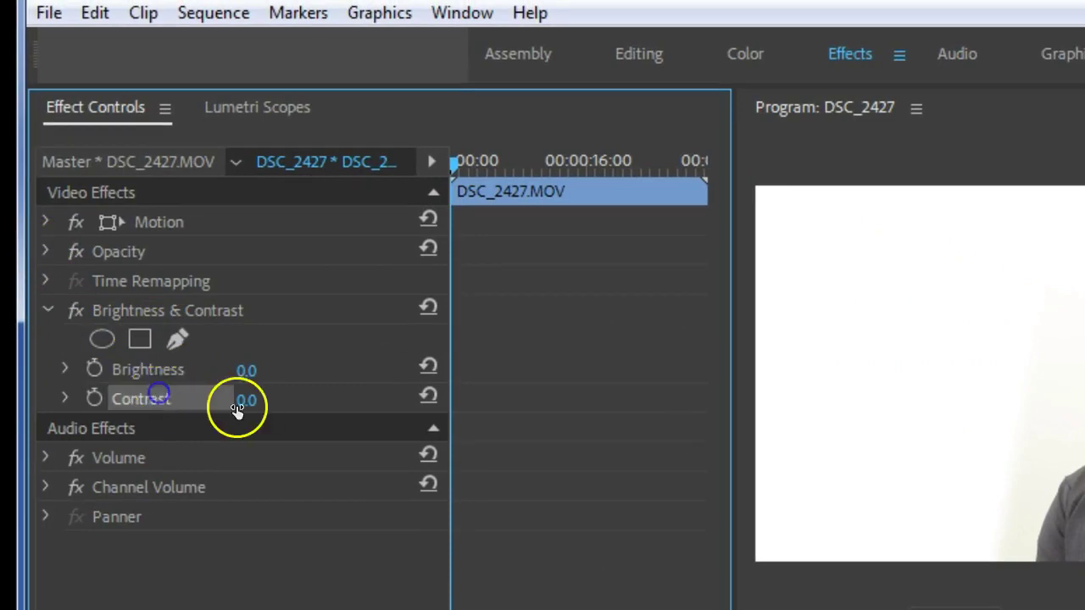
left_click(248, 400)
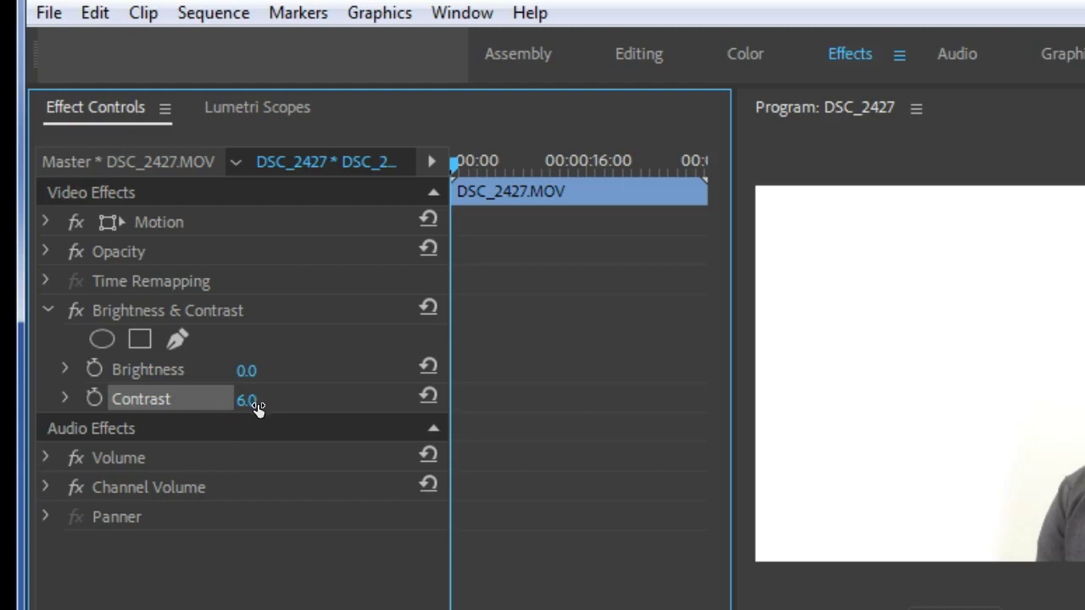
left_click(291, 408)
left_click(266, 400)
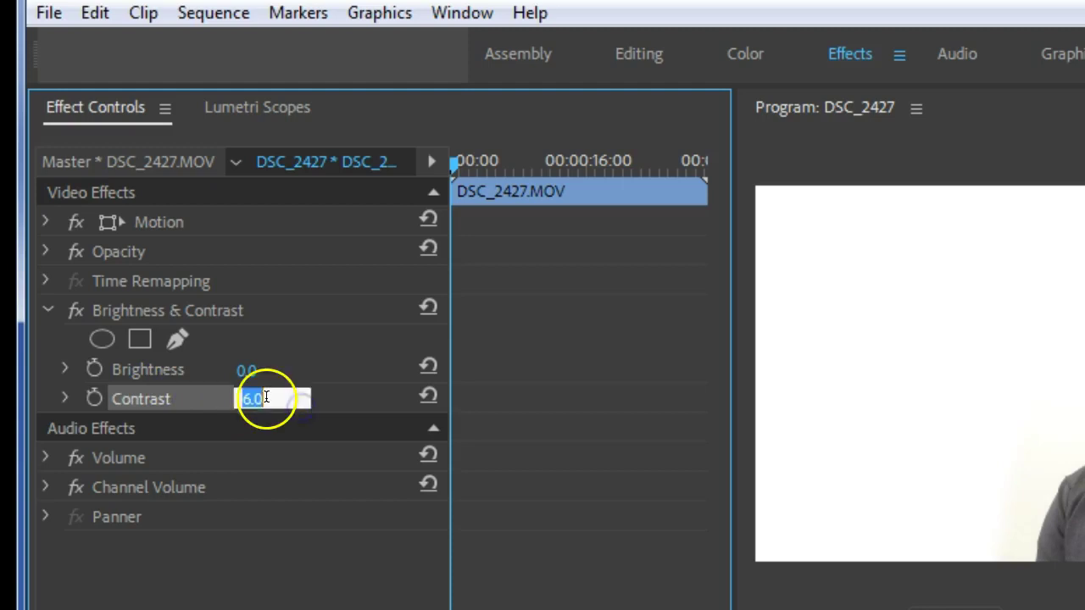
type("10")
left_click(259, 431)
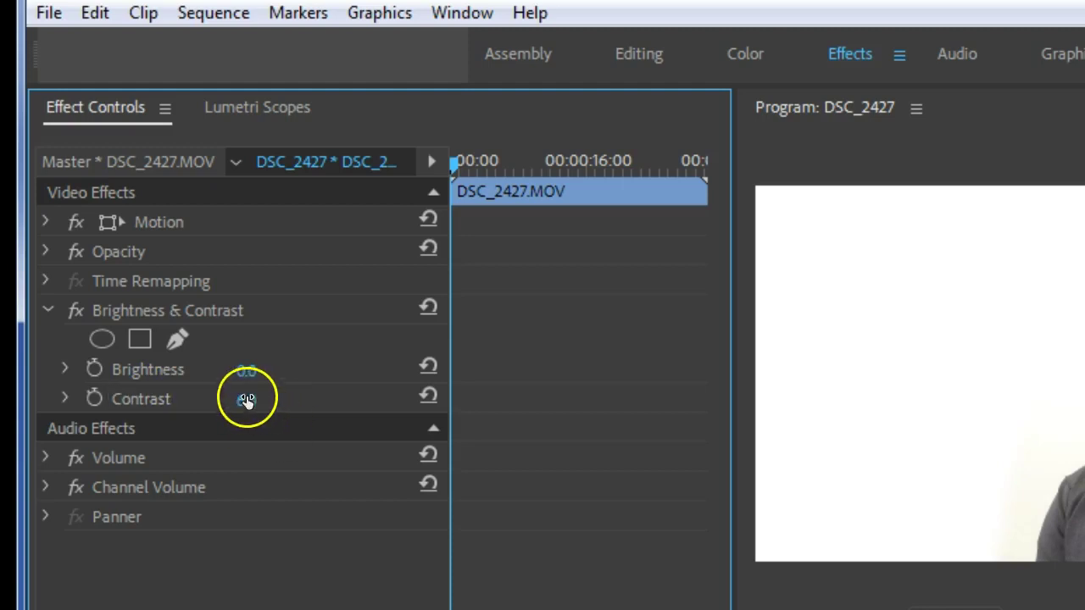
mouse_move(244, 399)
left_mouse_down()
mouse_move(272, 400)
mouse_move(261, 410)
left_mouse_up()
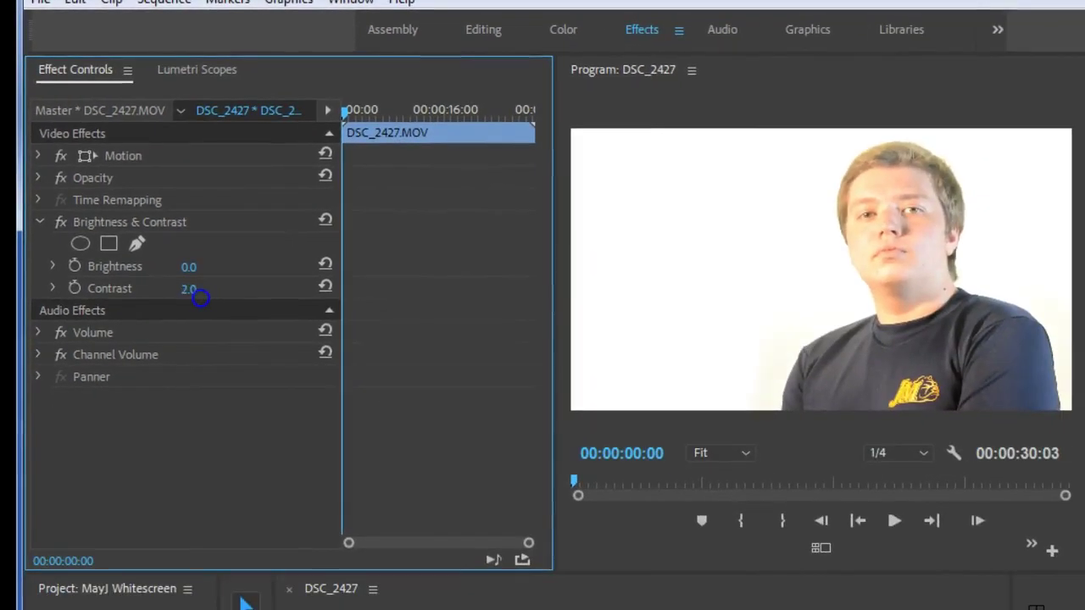
left_click_drag(193, 295, 207, 301)
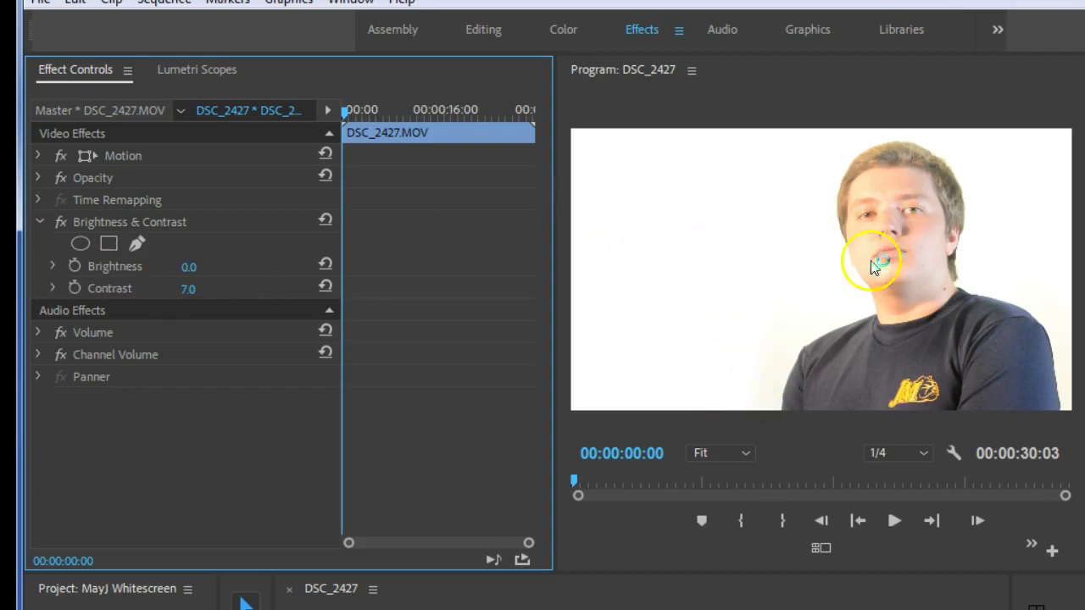
left_click_drag(190, 270, 165, 266)
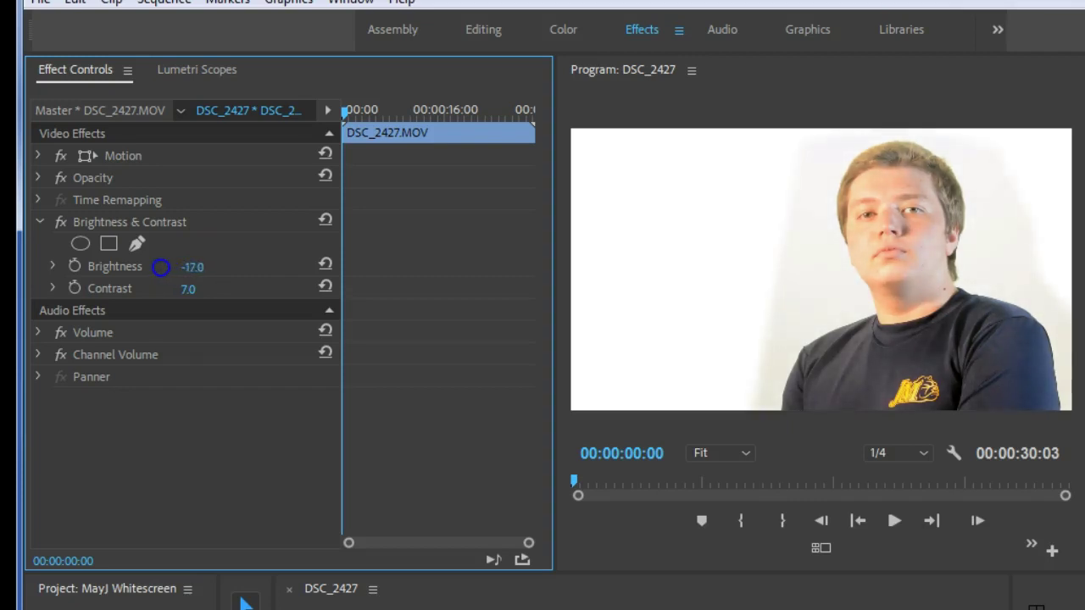
left_click(189, 289)
left_click_drag(207, 289, 214, 290)
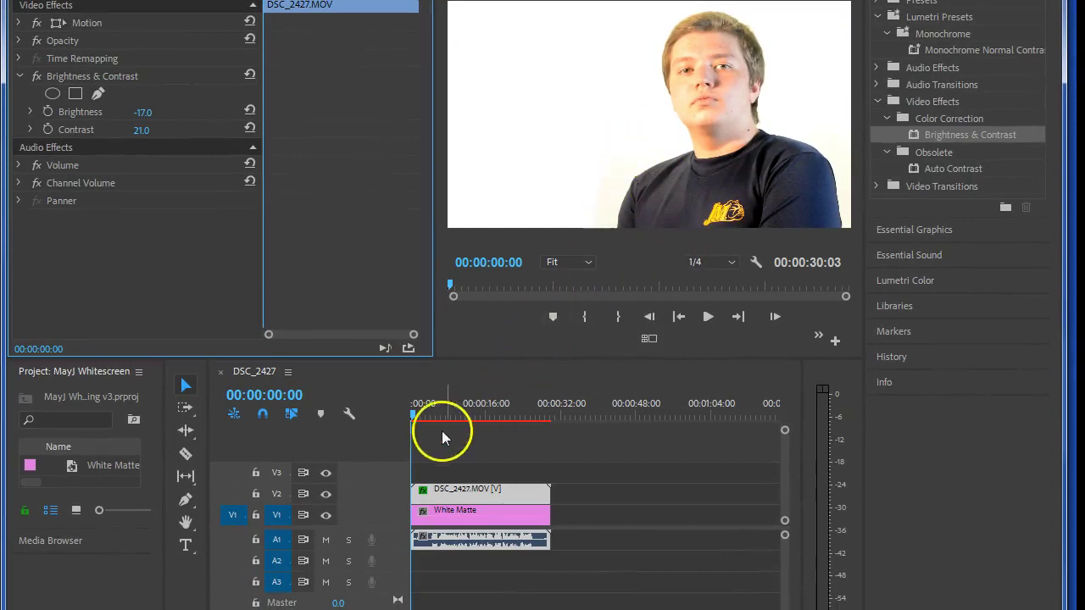
Step: Move the playhead about six seconds in and play the sequence, stopping at 00:00:09:06
left_click_drag(423, 413, 446, 421)
key("space")
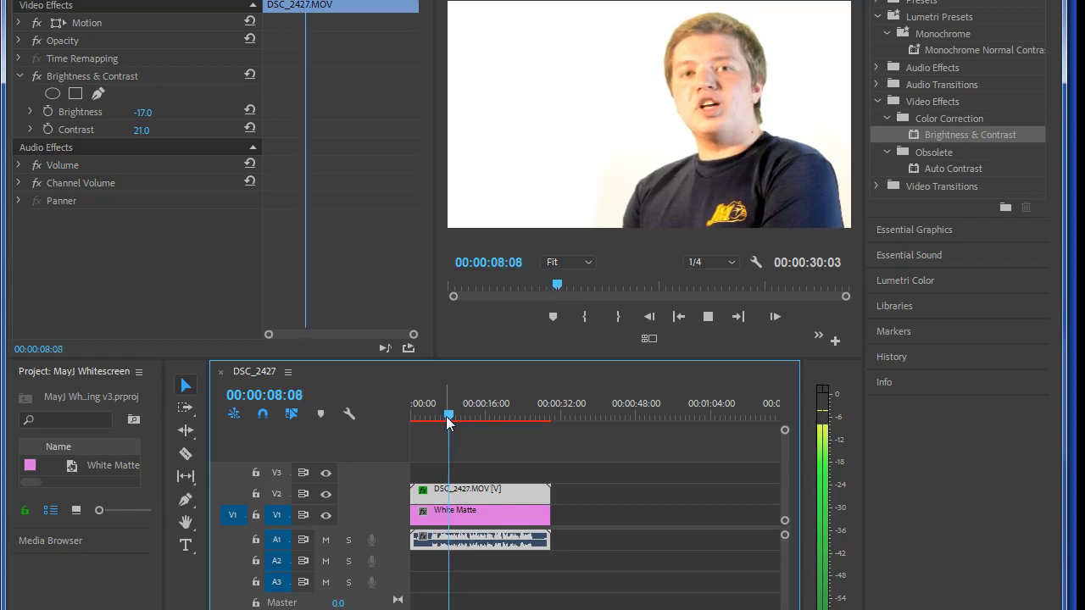
key("space")
left_click(474, 517)
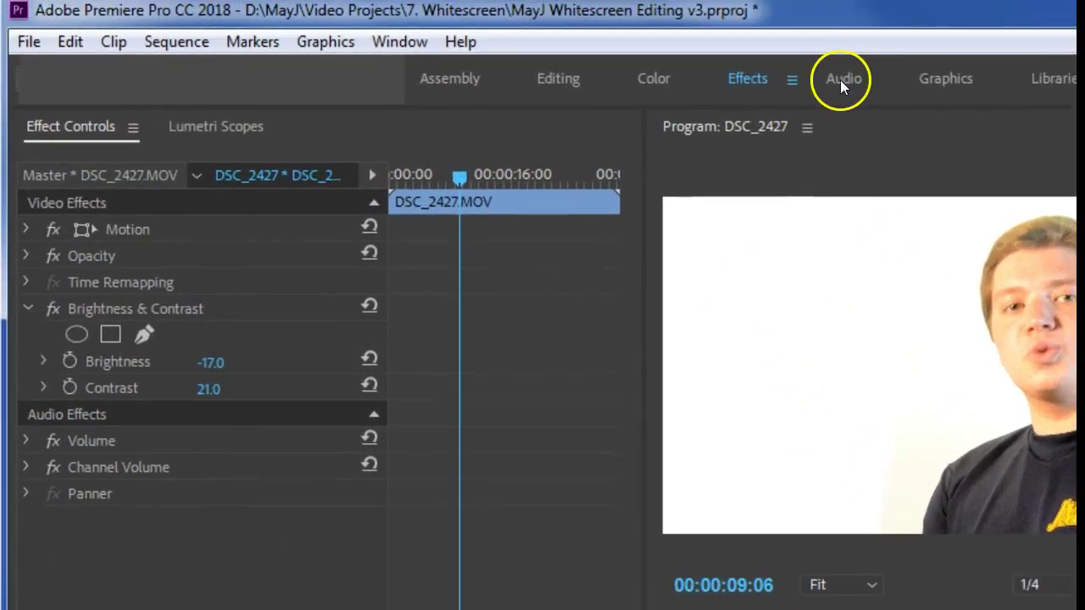
Step: Switch to the Audio workspace and reveal the effect and send slots in the Audio Track Mixer
left_click(841, 85)
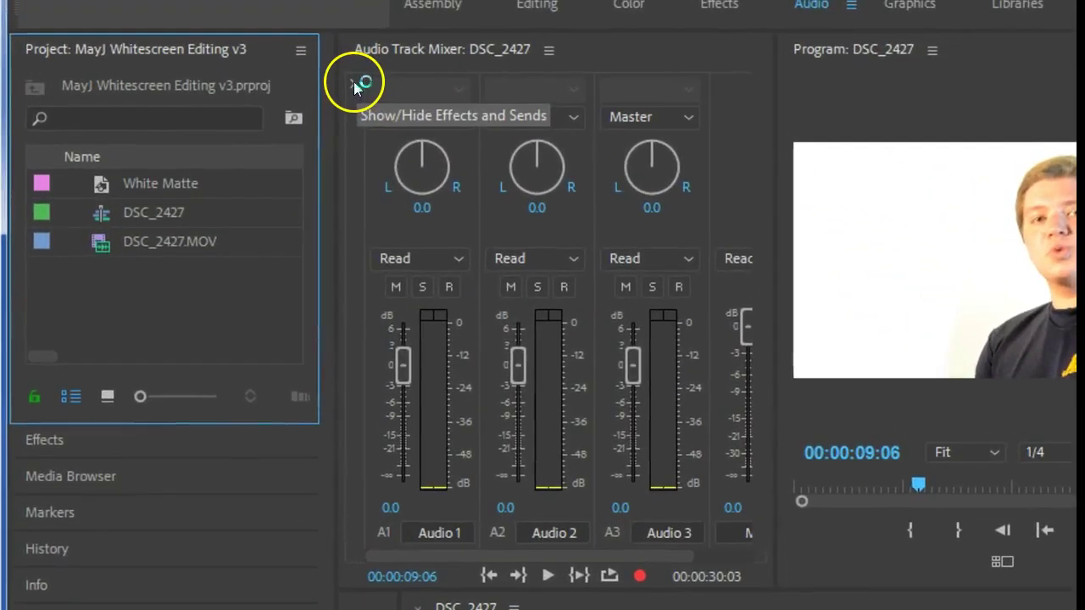
left_click(353, 83)
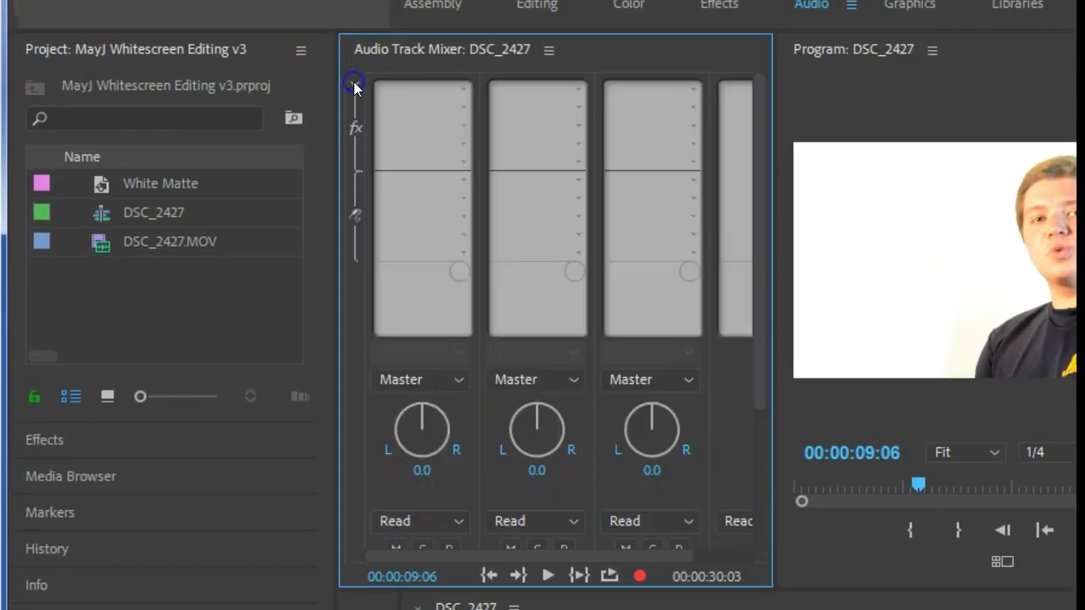
left_click(387, 92)
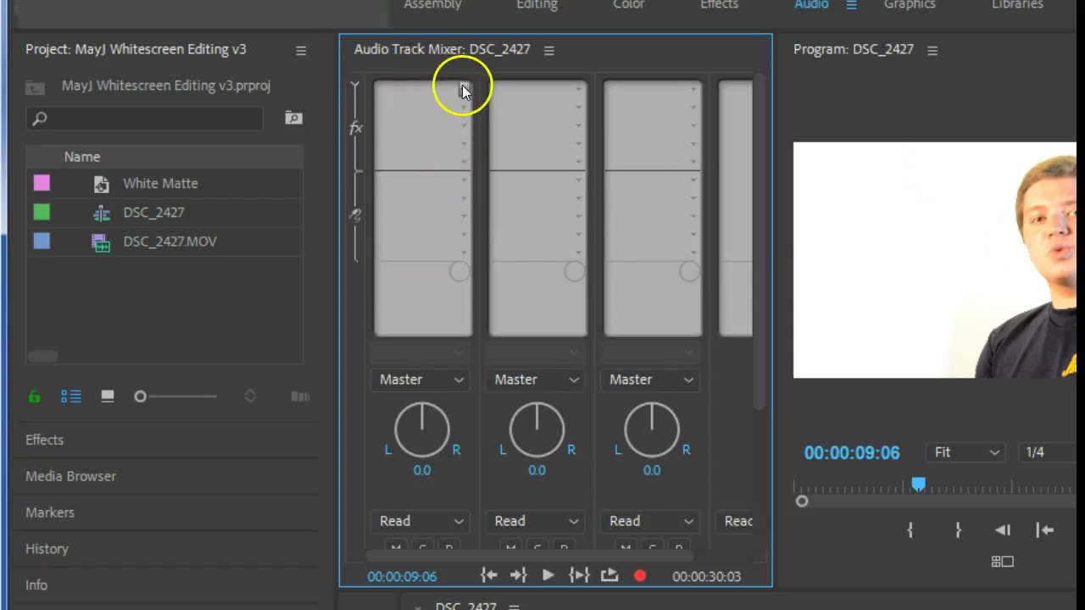
Step: Insert Filter and EQ > Lowpass into the first track's effect slot
left_click(464, 90)
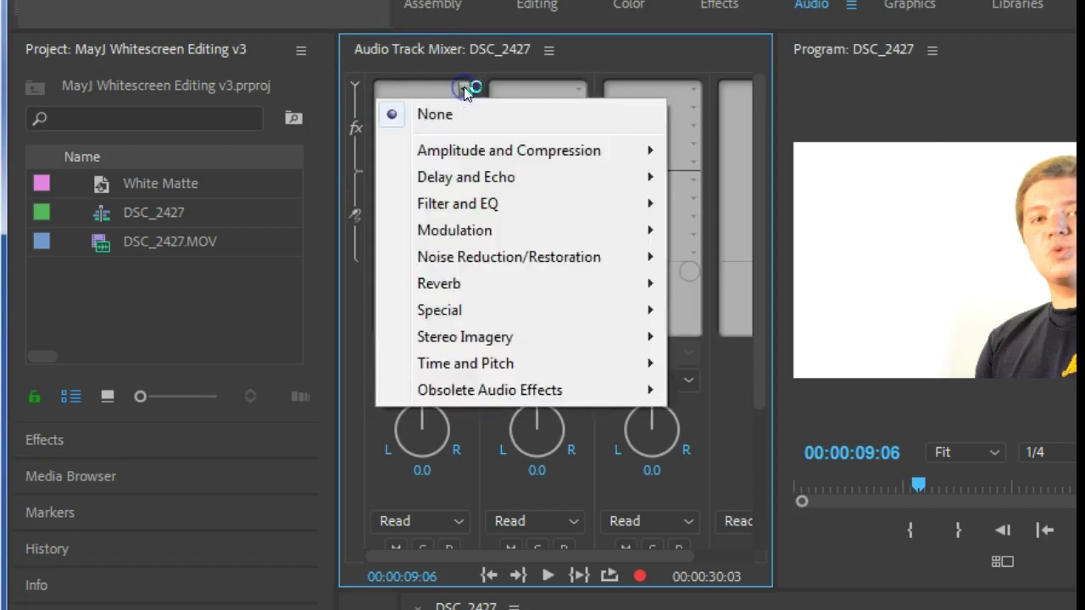
mouse_move(455, 202)
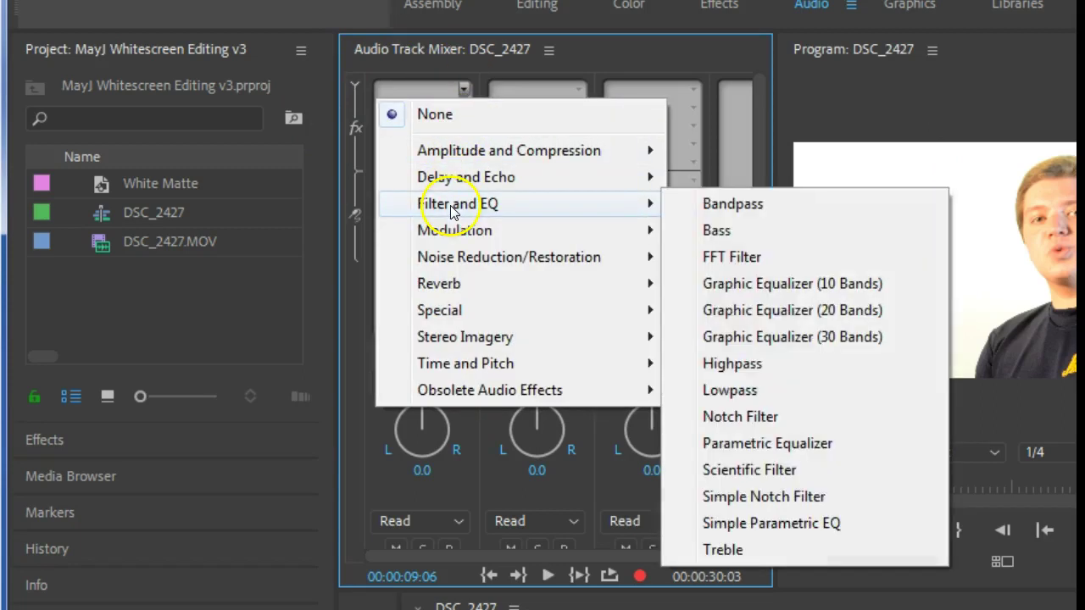
left_click(731, 391)
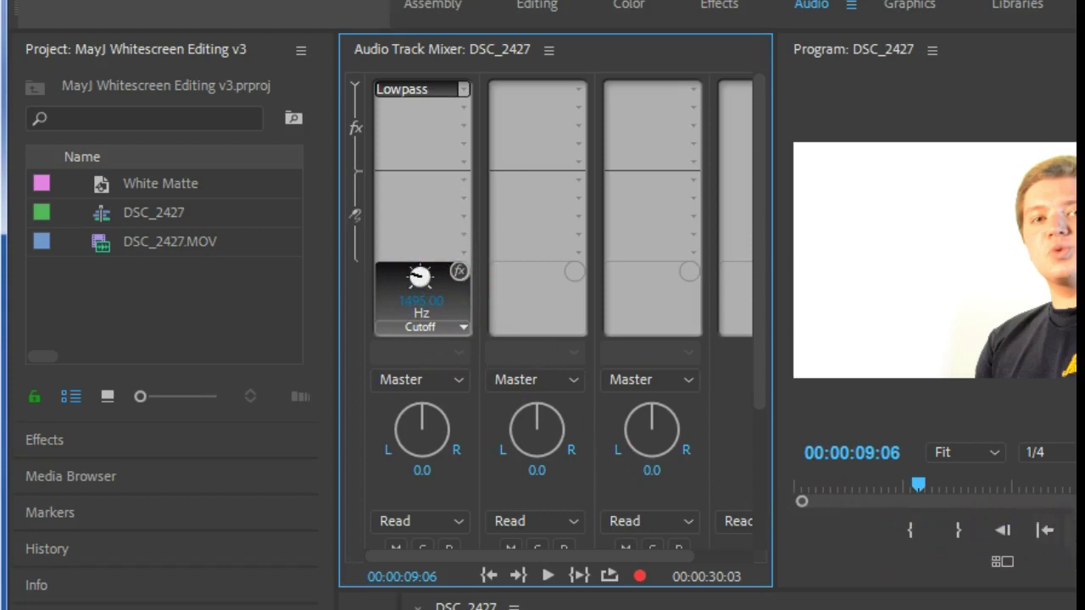
Step: Raise the Lowpass cutoff to about 8563.60 Hz while listening to playback
key("space")
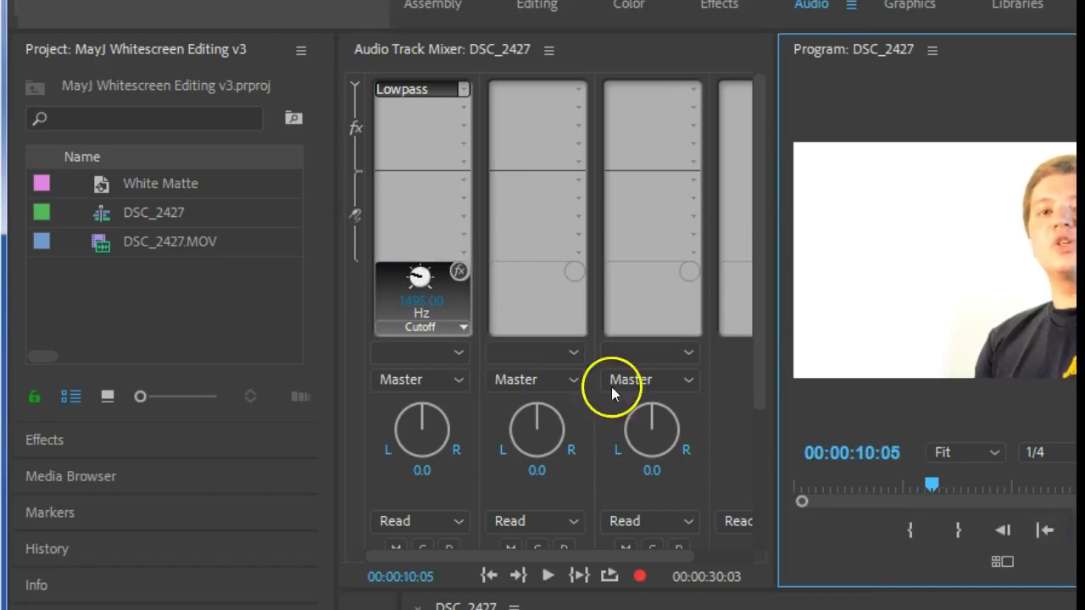
left_click(421, 301)
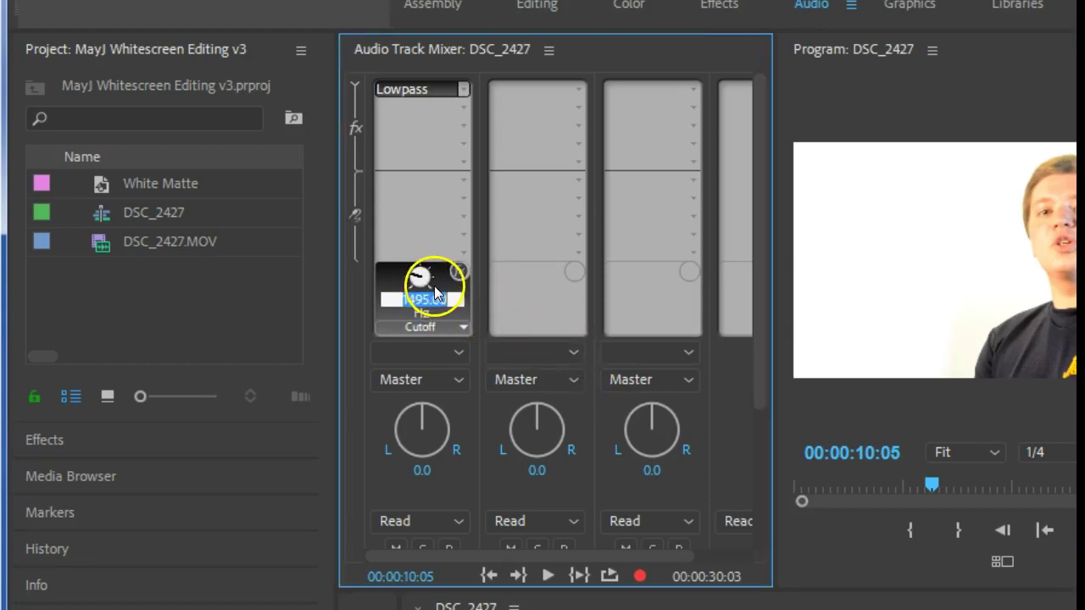
left_click(359, 373)
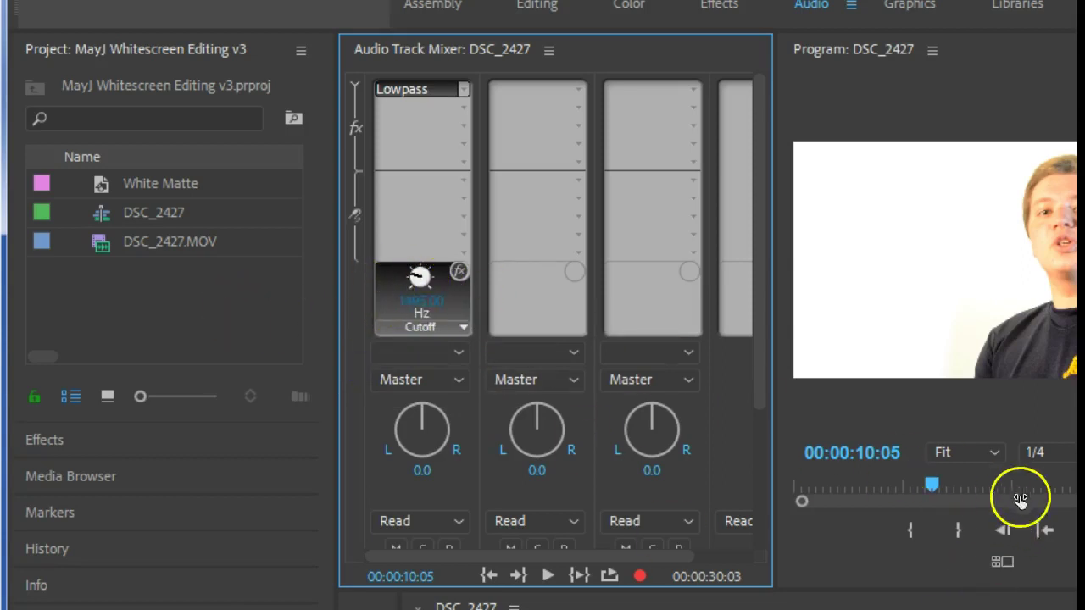
key("space")
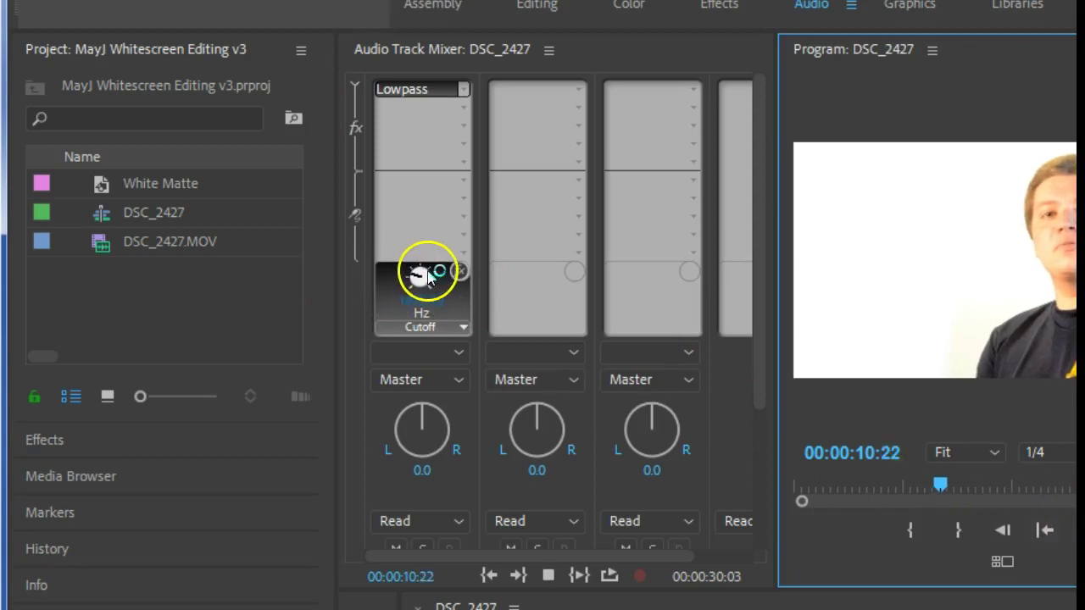
left_click_drag(444, 279, 465, 286)
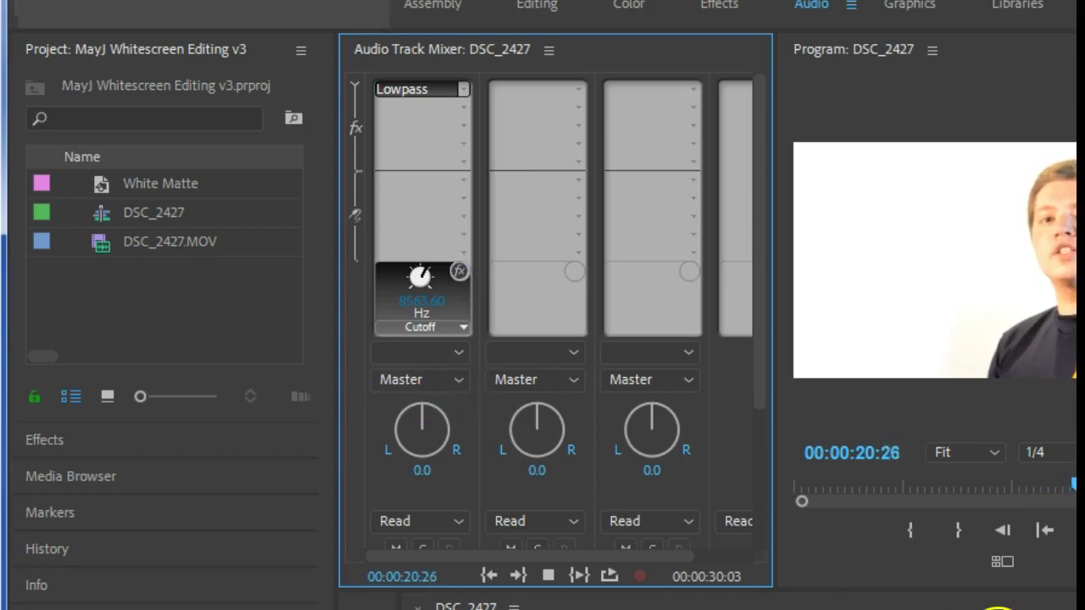
left_click(854, 456)
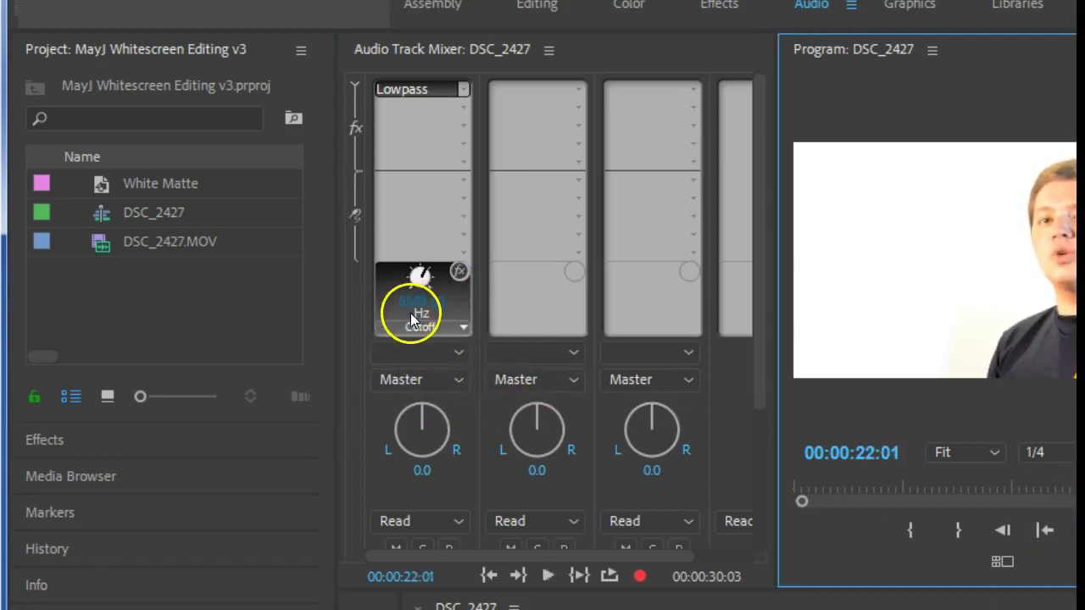
Step: Compare the audio during playback by bypassing the Lowpass filter and re-enabling it
scroll(410, 318, "up", 5)
scroll(417, 317, "up", 1)
key("space")
left_click(458, 271)
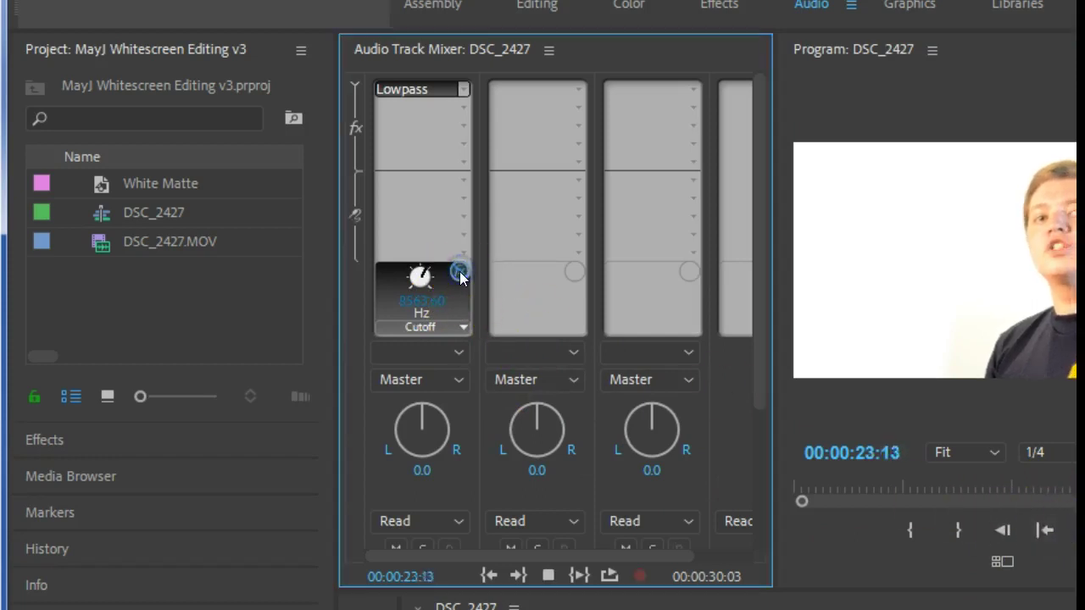
left_click(458, 272)
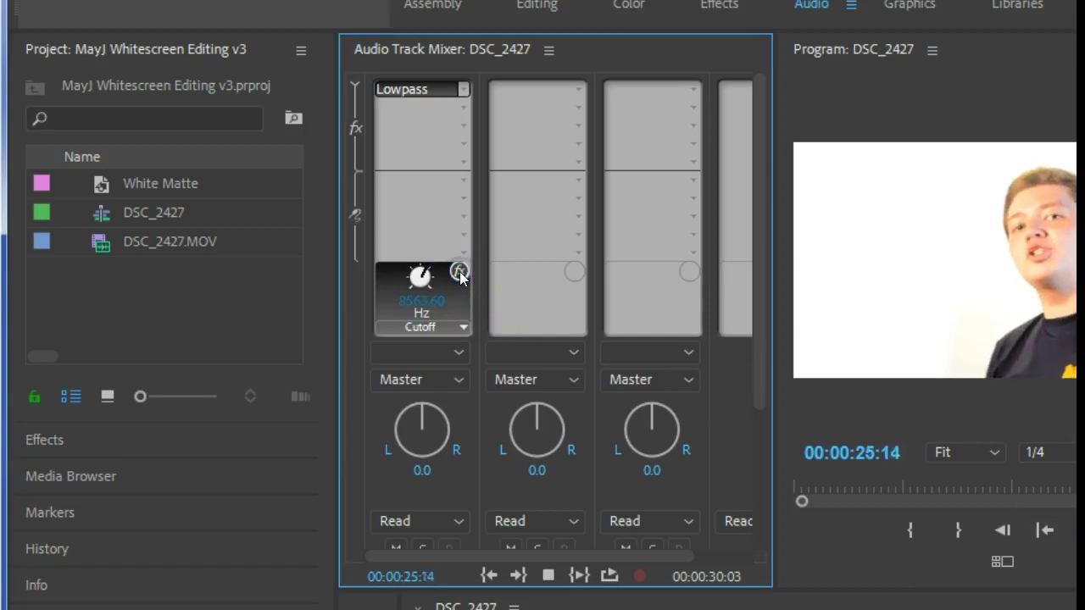
key("space")
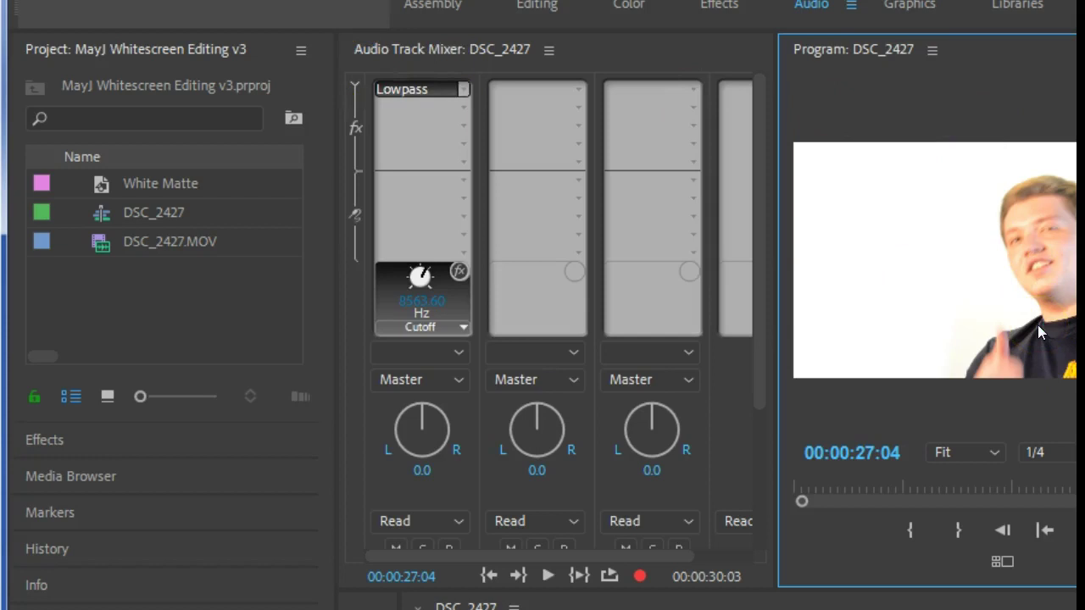
Step: Put Noise Reduction/Restoration > Adaptive Noise Reduction in Audio 1's second insert, below Lowpass
left_click(464, 107)
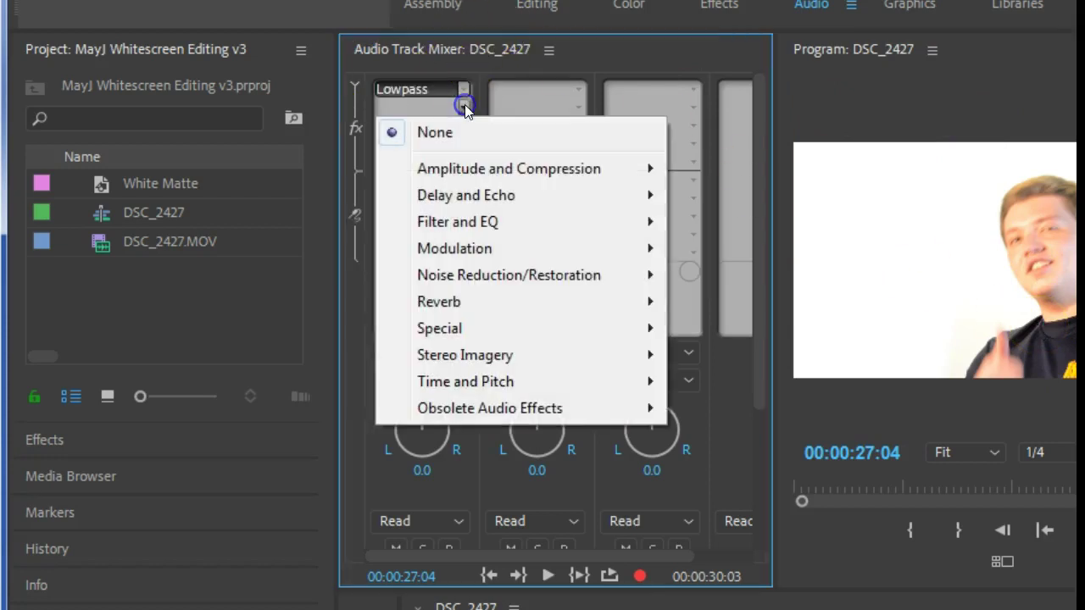
mouse_move(460, 193)
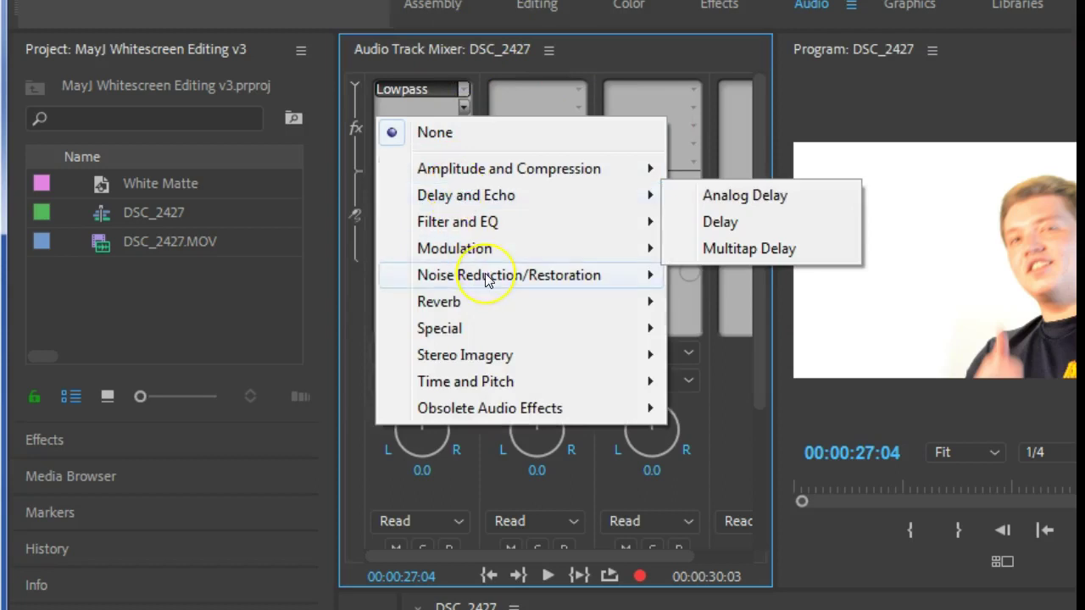
mouse_move(484, 286)
left_click(745, 274)
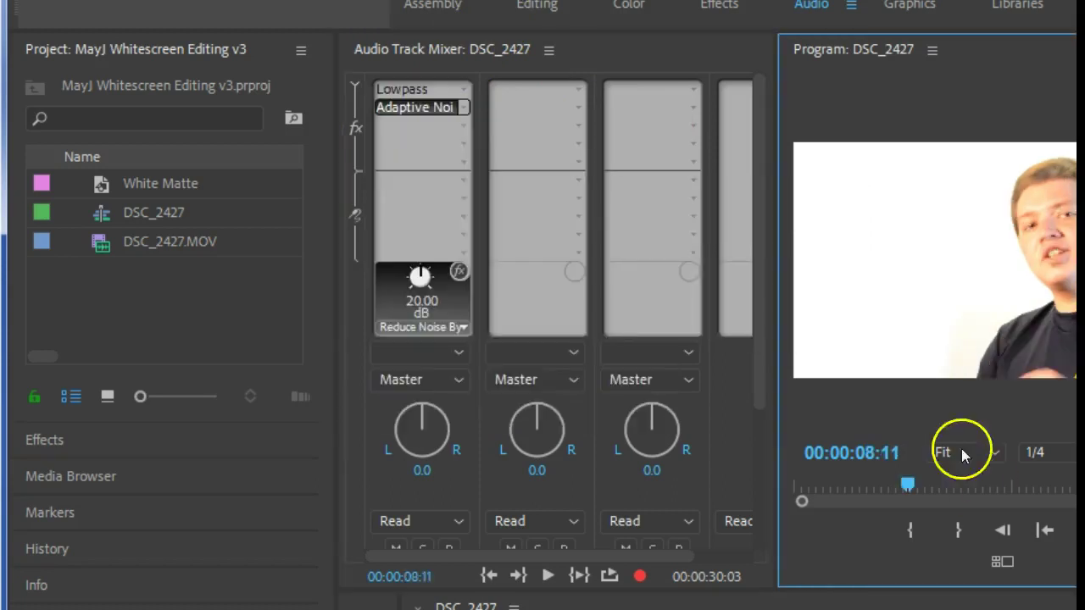